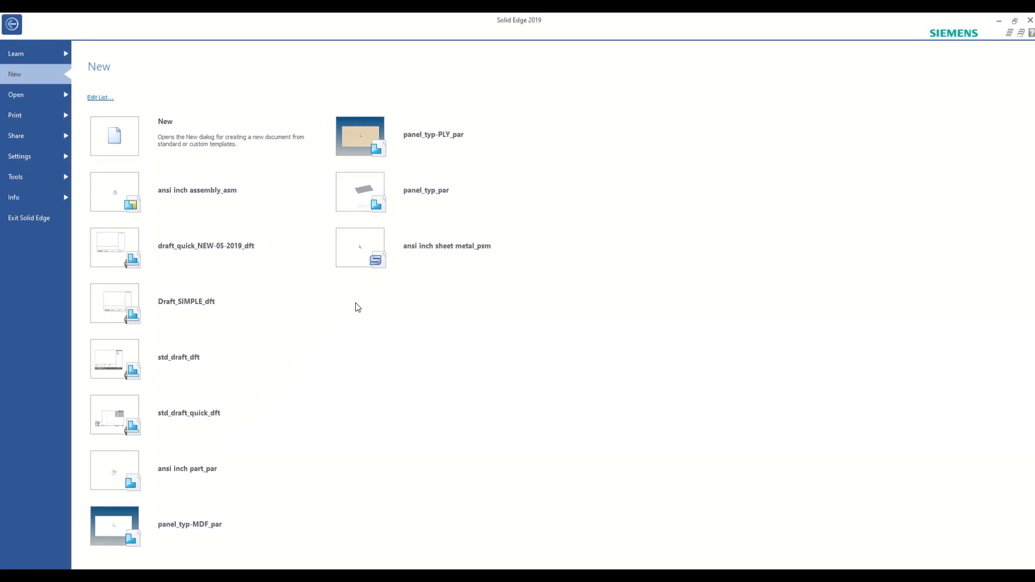
# Create a new part document from the ansi inch part.par template.
pyautogui.click(151, 148)
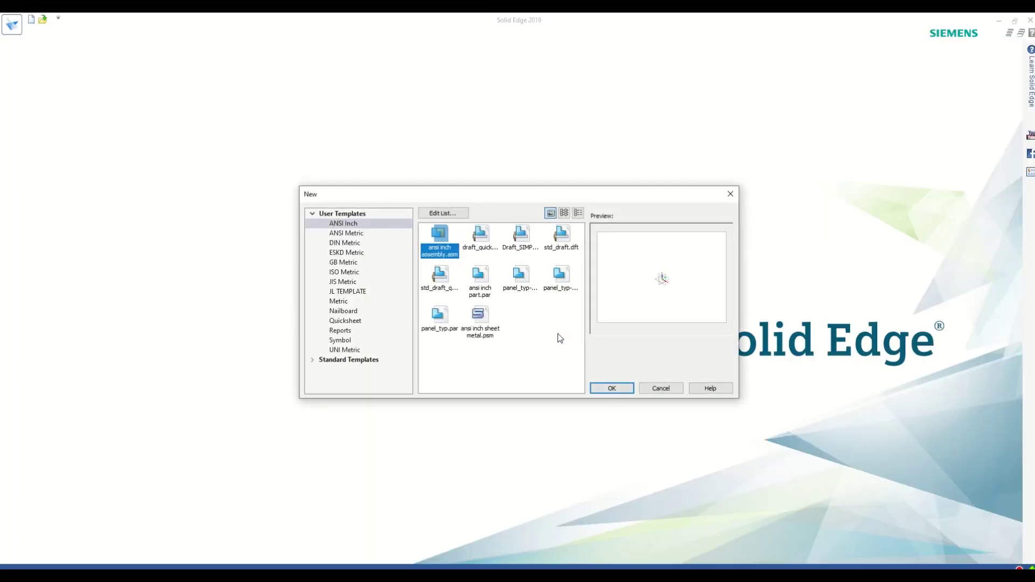
pyautogui.click(478, 291)
pyautogui.doubleClick(478, 291)
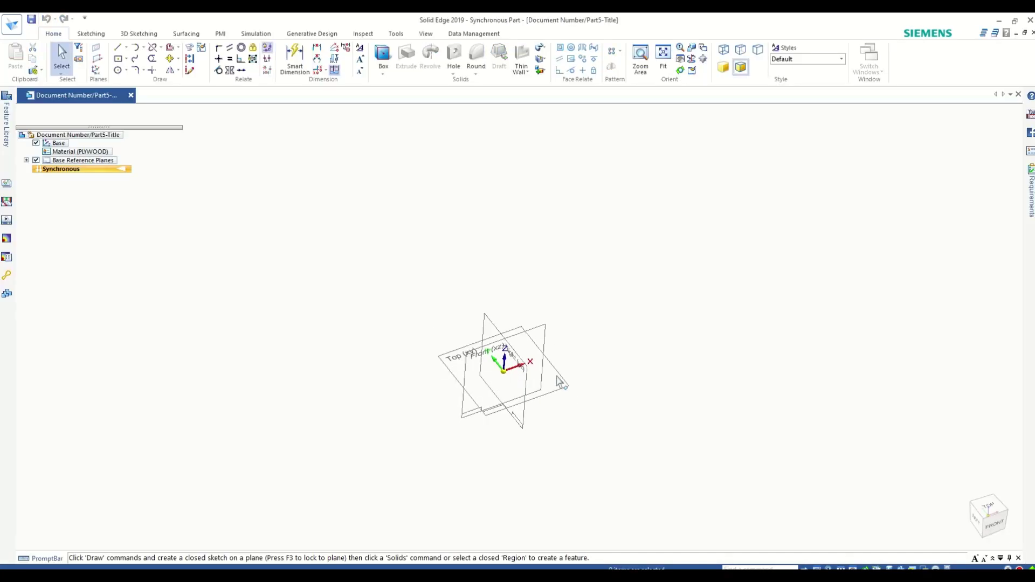
# Sketch a two-point rectangle about 18.7 by 12.8 in on the top (XY) plane, starting at the origin.
pyautogui.click(126, 62)
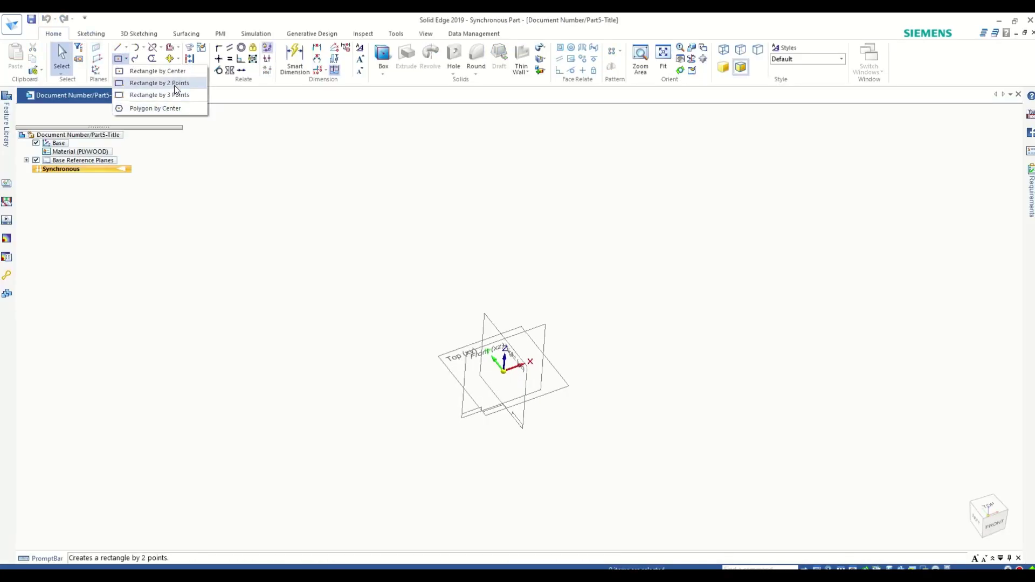
pyautogui.click(174, 85)
pyautogui.moveTo(613, 302); pyautogui.dragTo(598, 342, button='middle')
pyautogui.hotkey('ctrl', 't')
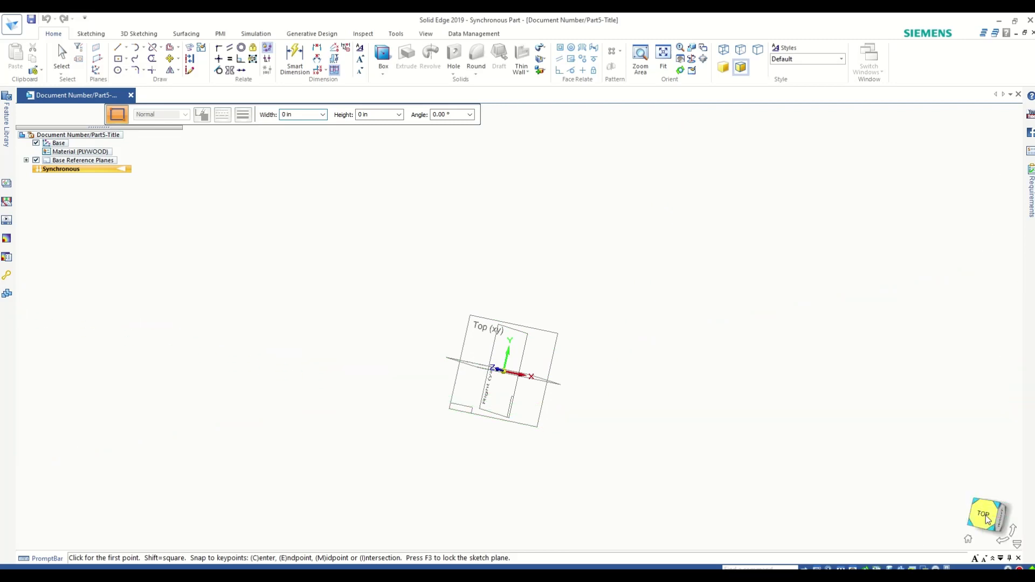
pyautogui.click(514, 334)
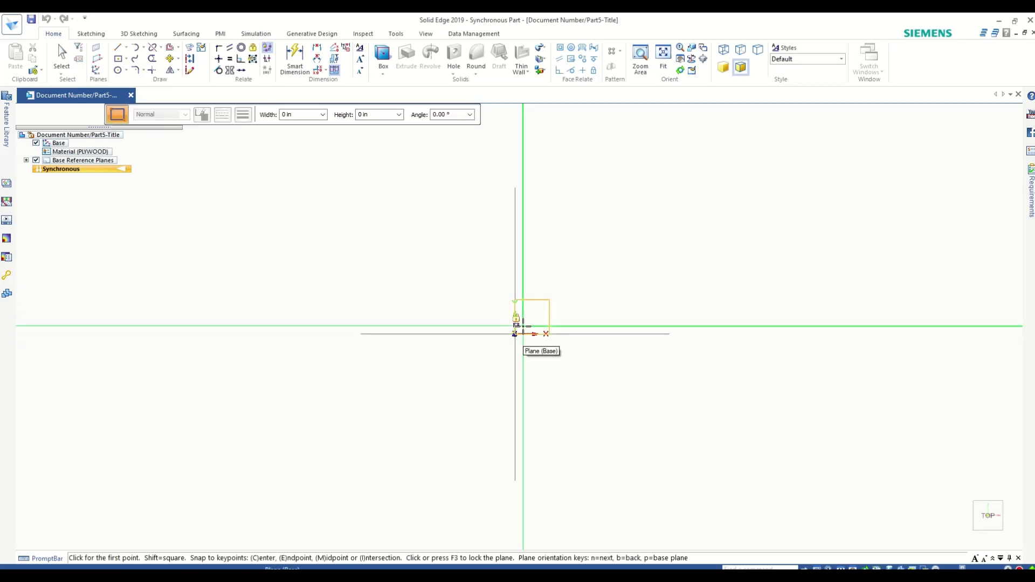
pyautogui.click(645, 255)
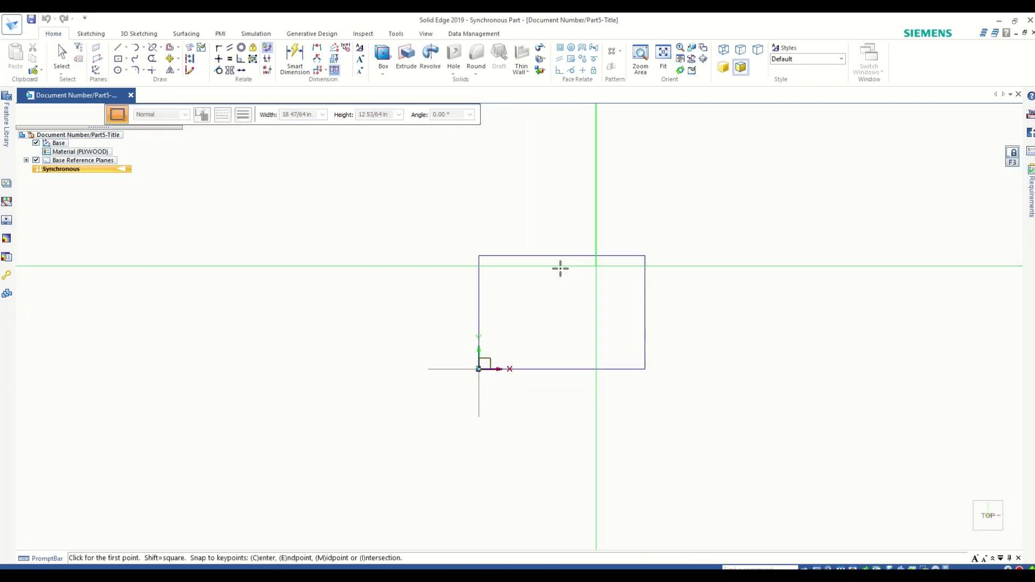
pyautogui.press('Escape')
# Dimension the rectangle 20 in long along X and 1 in wide along Y.
pyautogui.click(295, 55)
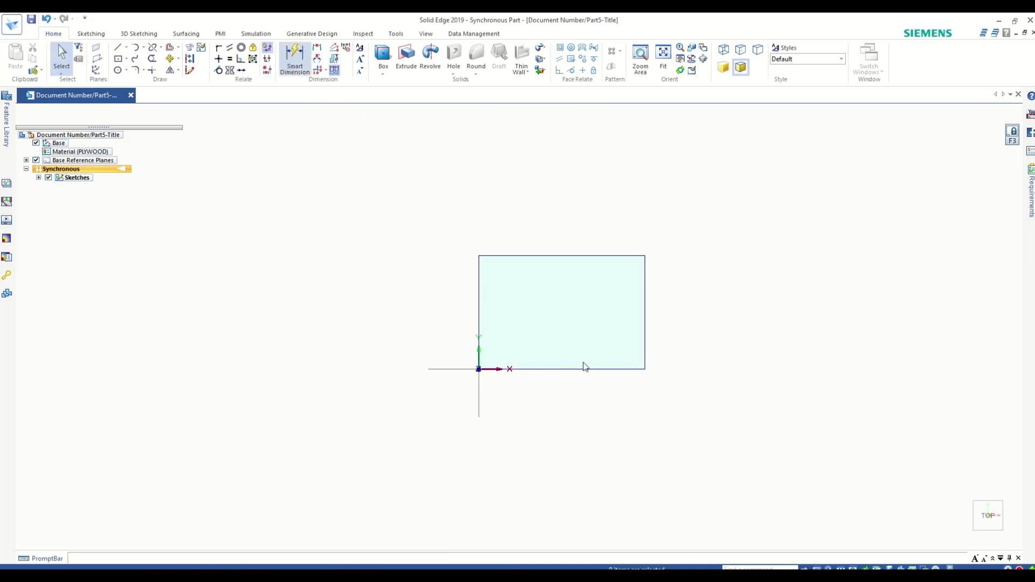
pyautogui.click(582, 369)
pyautogui.click(582, 405)
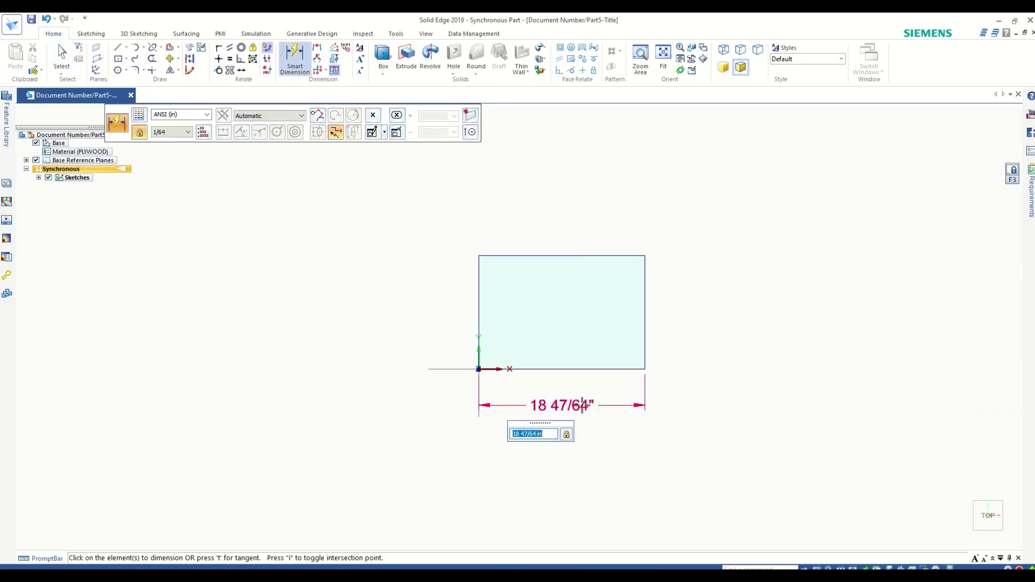
pyautogui.write('20')
pyautogui.press('Return')
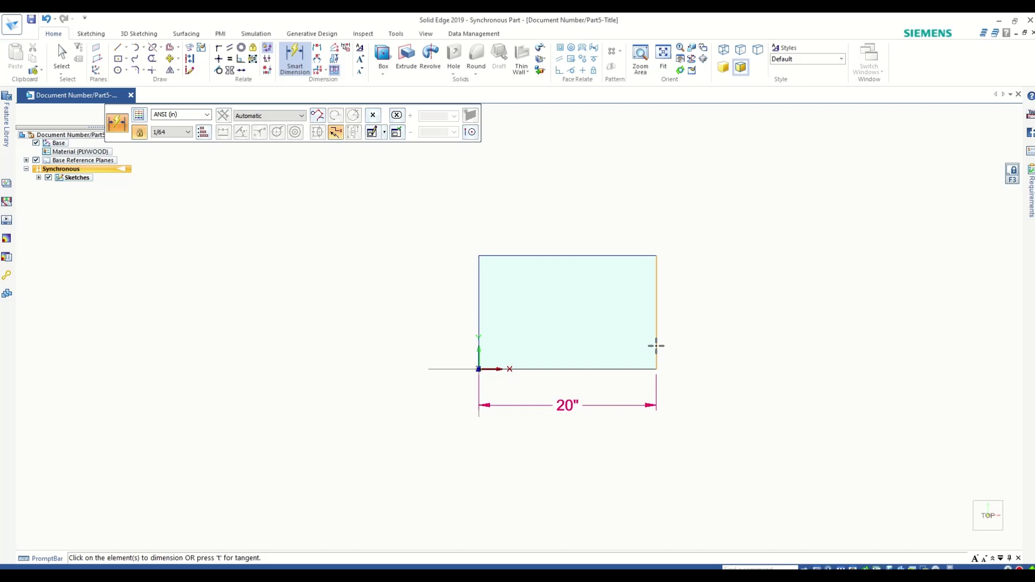
pyautogui.click(656, 344)
pyautogui.click(701, 337)
pyautogui.write('1')
pyautogui.press('Return')
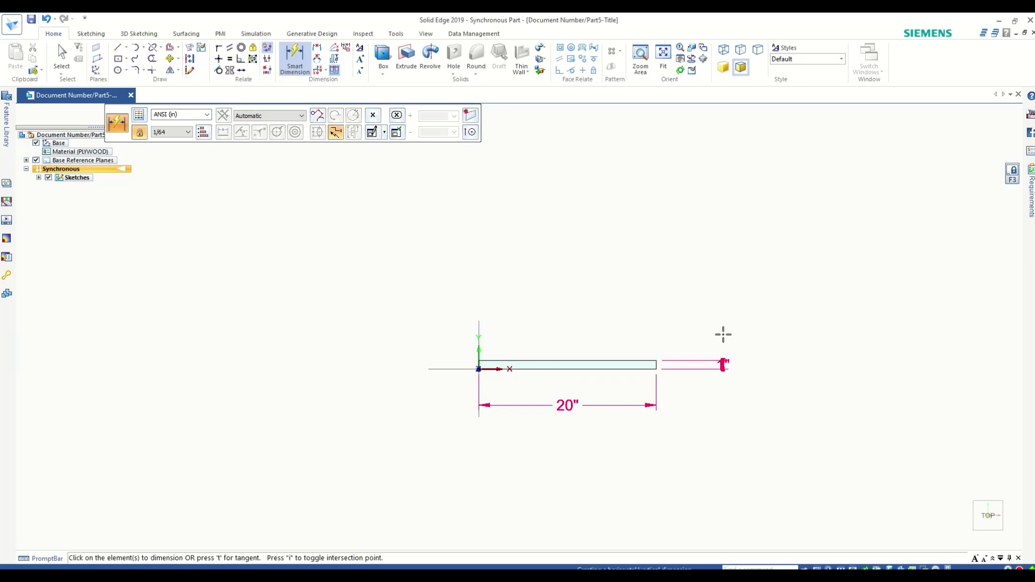
pyautogui.press('Escape')
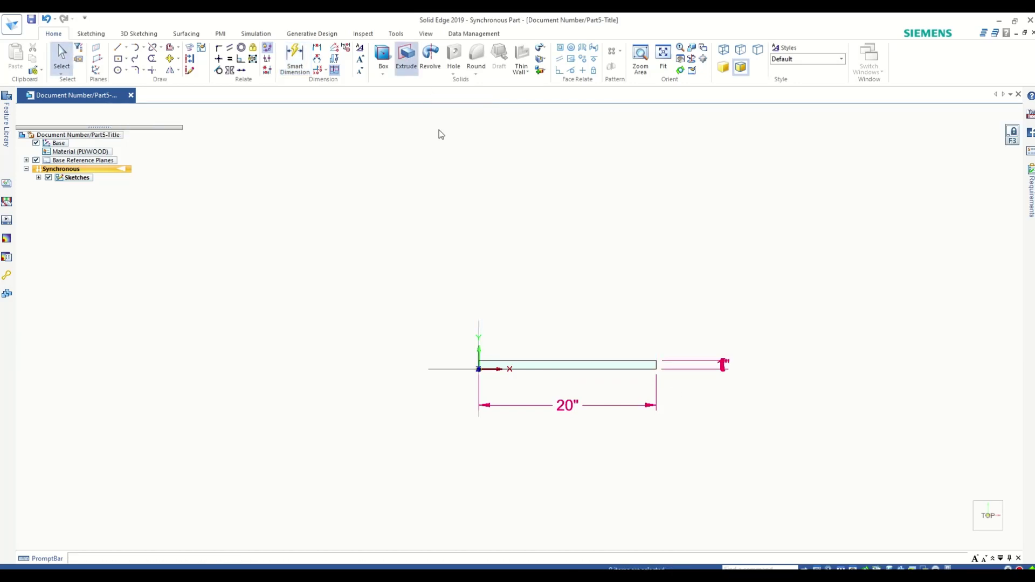
# Extrude the rectangular region 20 in upward along Z into a solid panel.
pyautogui.click(619, 366)
pyautogui.rightClick(621, 368)
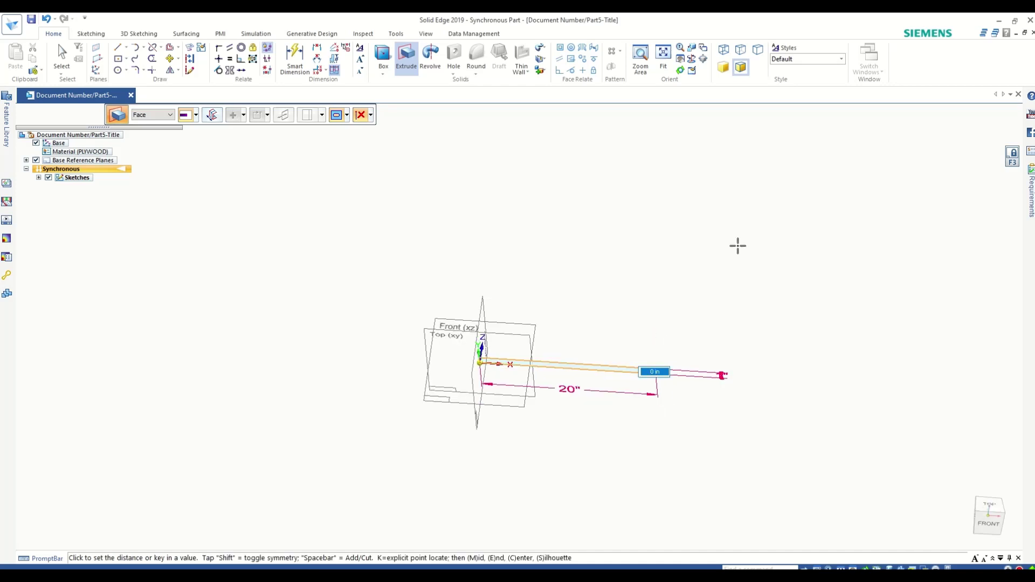
pyautogui.write('20 11/16')
pyautogui.press('Return')
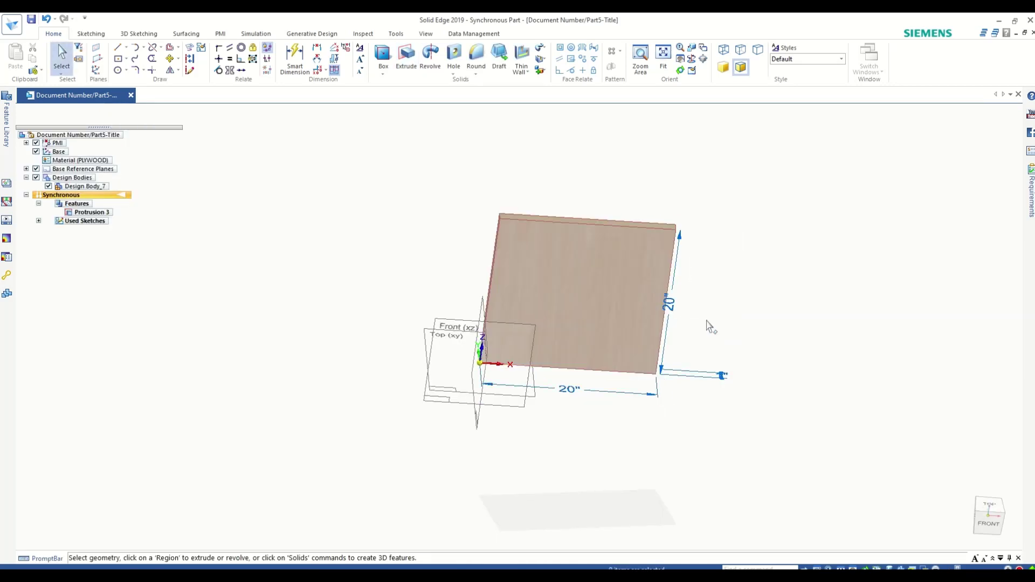
# Try to stretch the panel by moving its narrow end face near the origin outward along X.
pyautogui.moveTo(709, 323); pyautogui.dragTo(845, 416, button='middle')
pyautogui.click(982, 510)
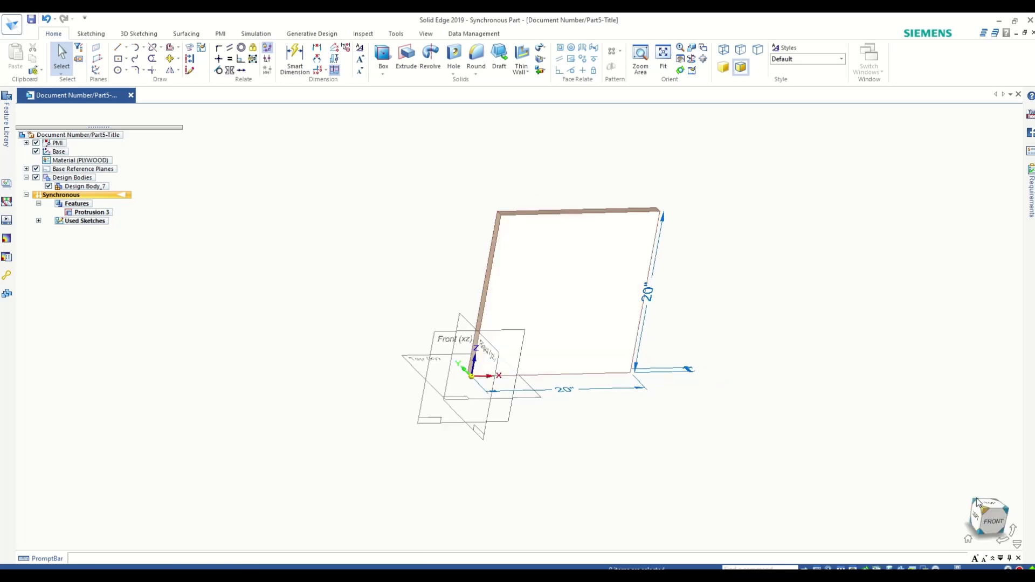
pyautogui.scroll(3, 663, 313)
pyautogui.scroll(-3, 526, 335)
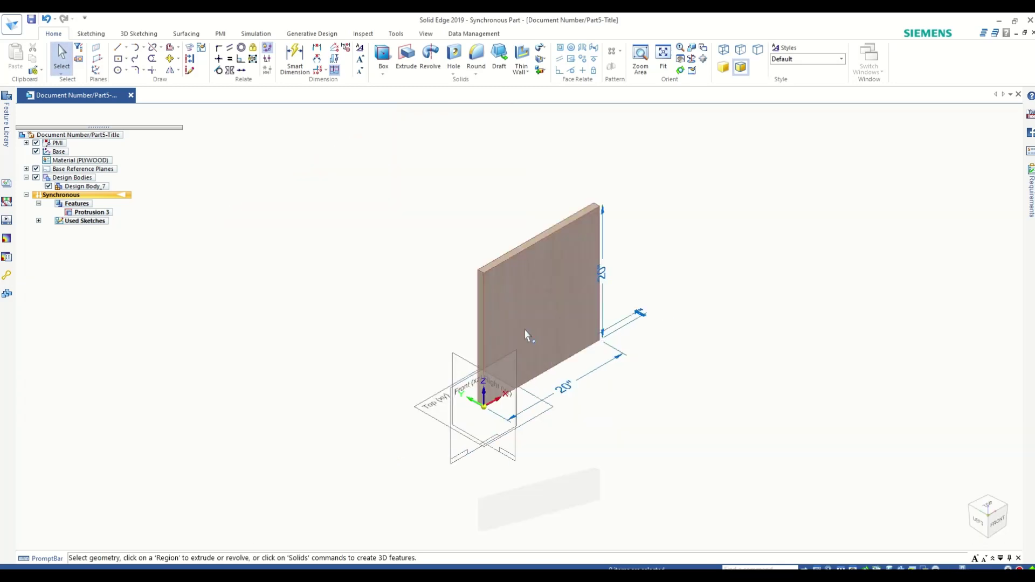
pyautogui.scroll(4, 485, 293)
pyautogui.click(482, 294)
pyautogui.scroll(-3, 455, 291)
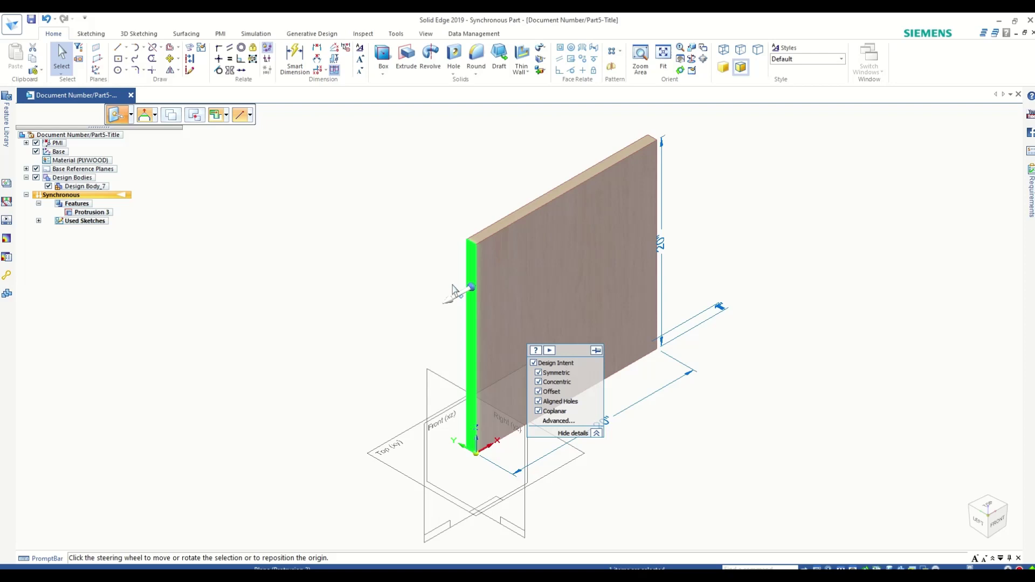
pyautogui.click(455, 289)
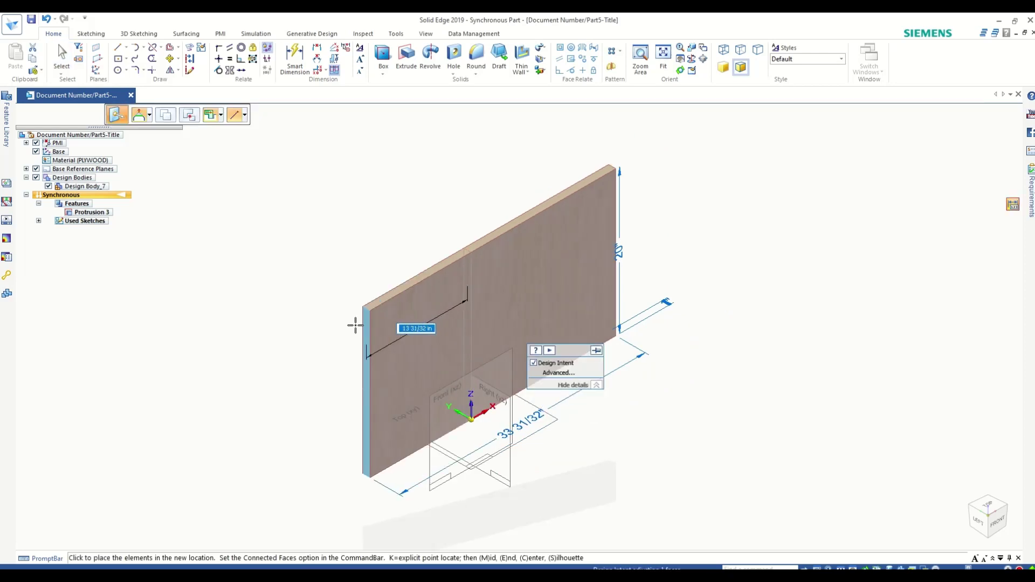
pyautogui.click(447, 271)
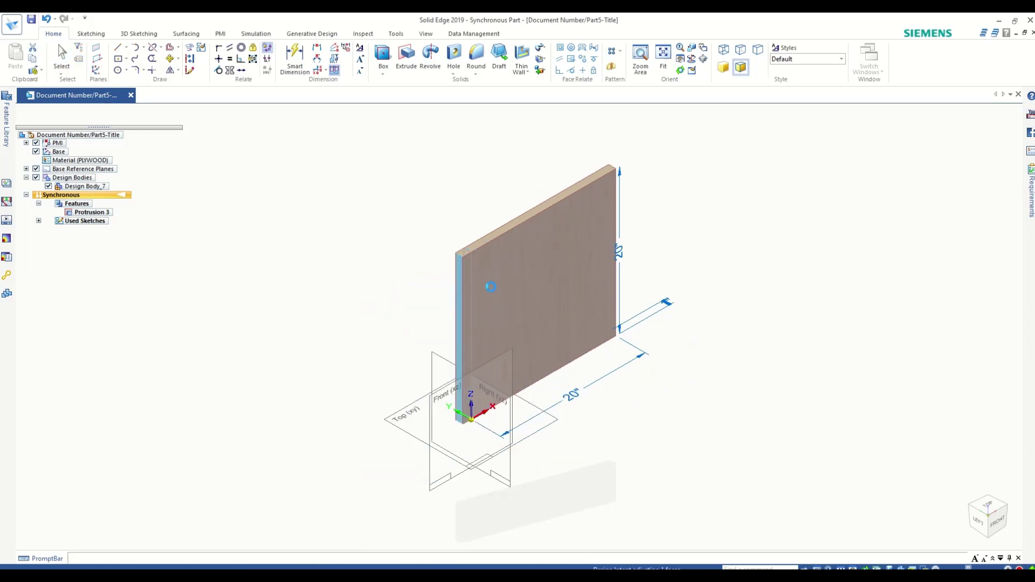
pyautogui.press('Escape')
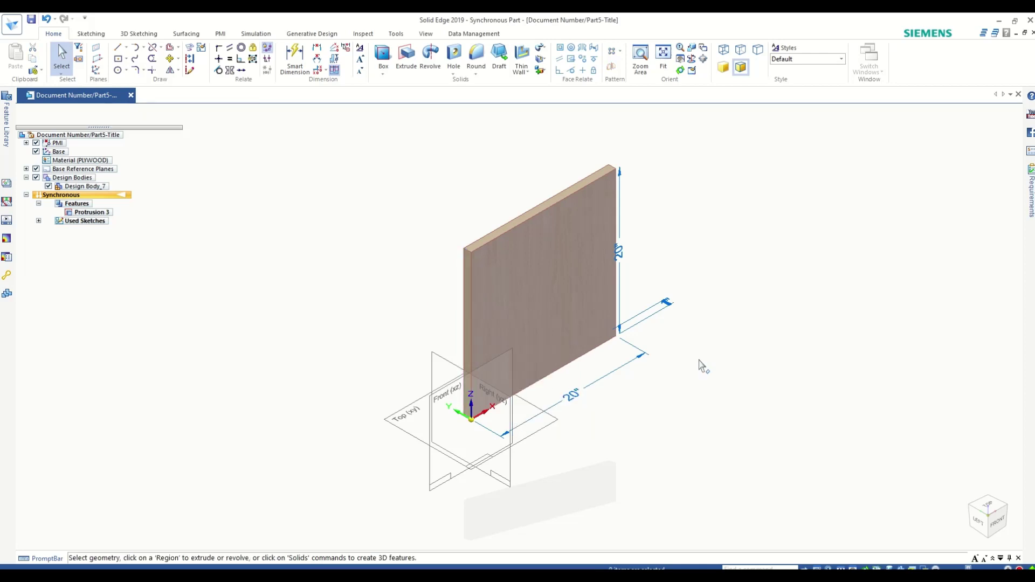
# Lock the panel's length, thickness and height dimensions.
pyautogui.click(579, 398)
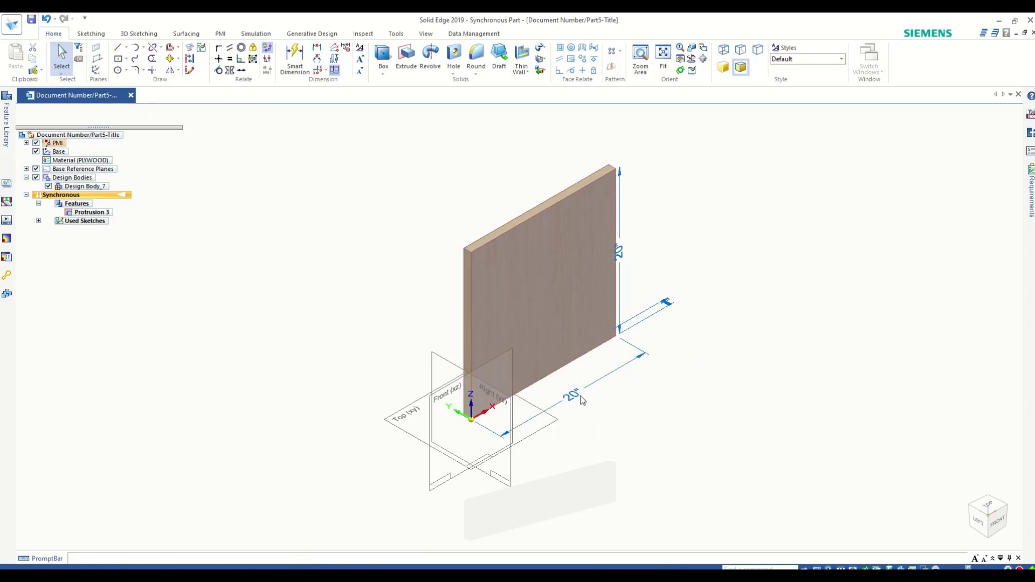
pyautogui.click(582, 400)
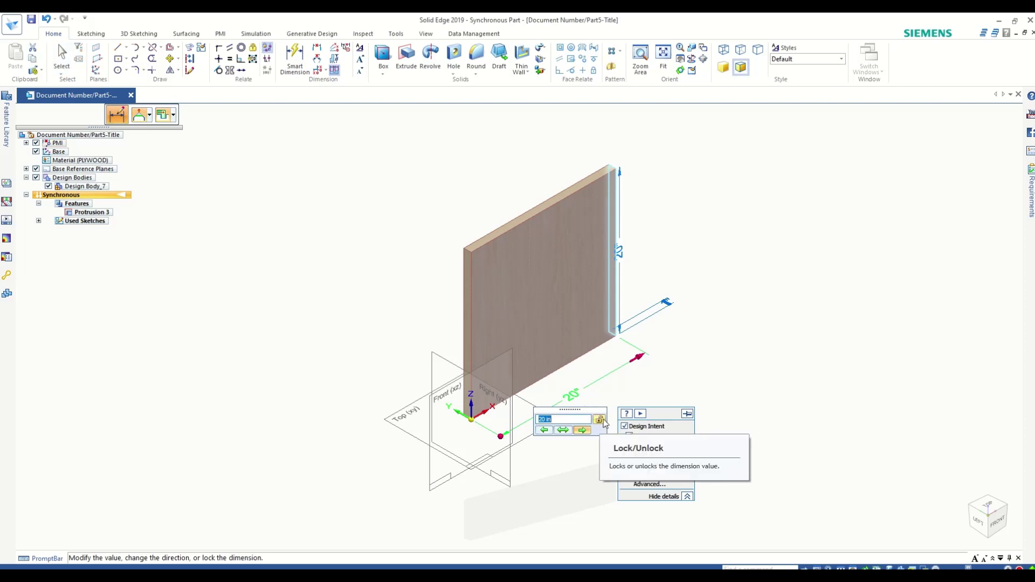
pyautogui.press('Escape')
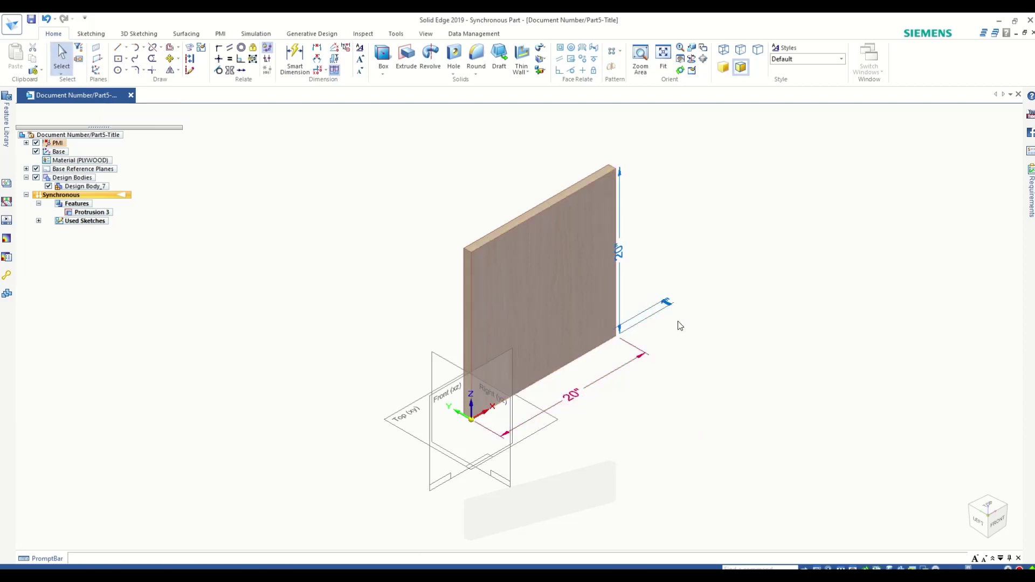
pyautogui.click(678, 327)
pyautogui.click(678, 336)
pyautogui.press('Escape')
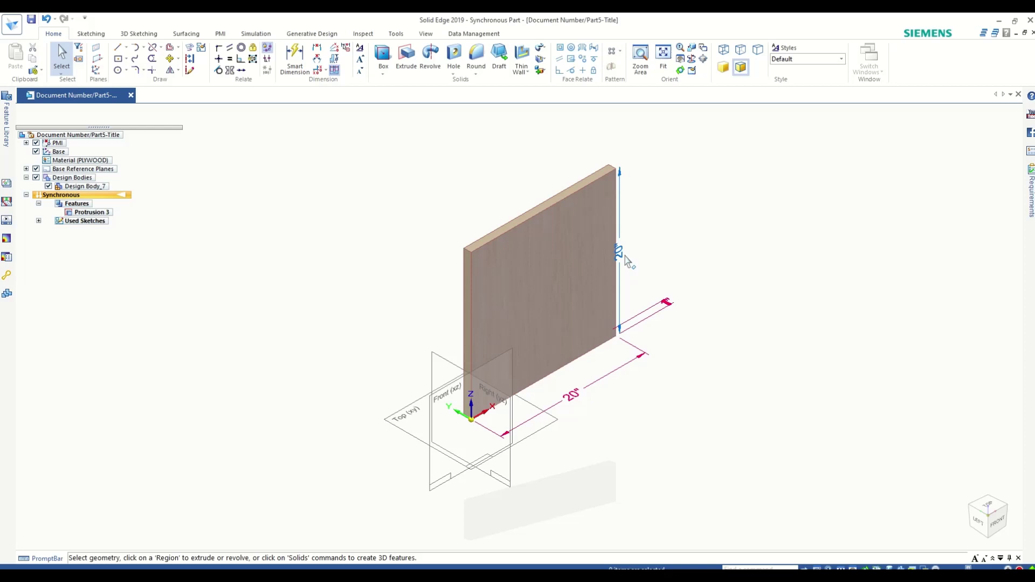
pyautogui.click(625, 259)
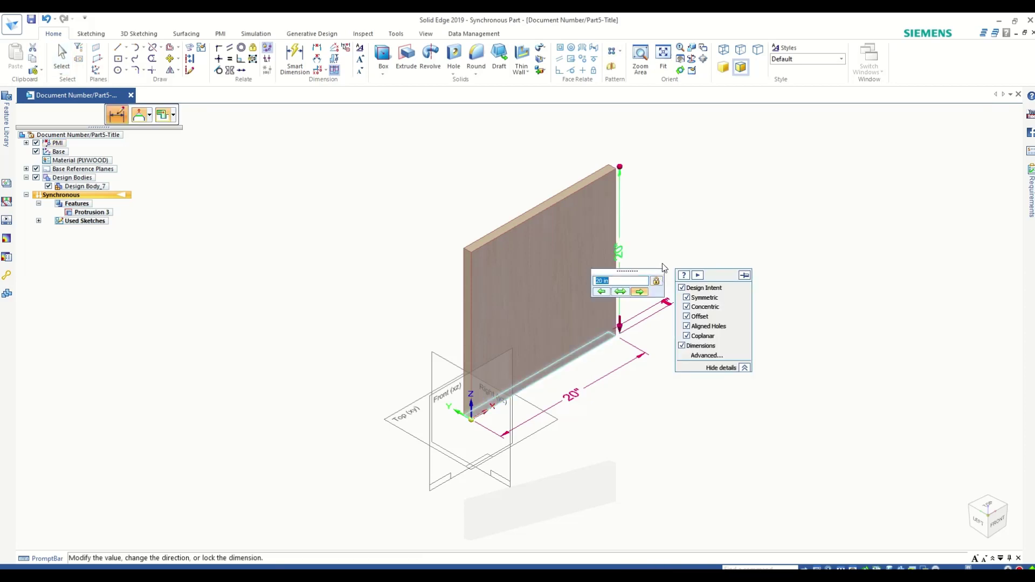
pyautogui.press('Escape')
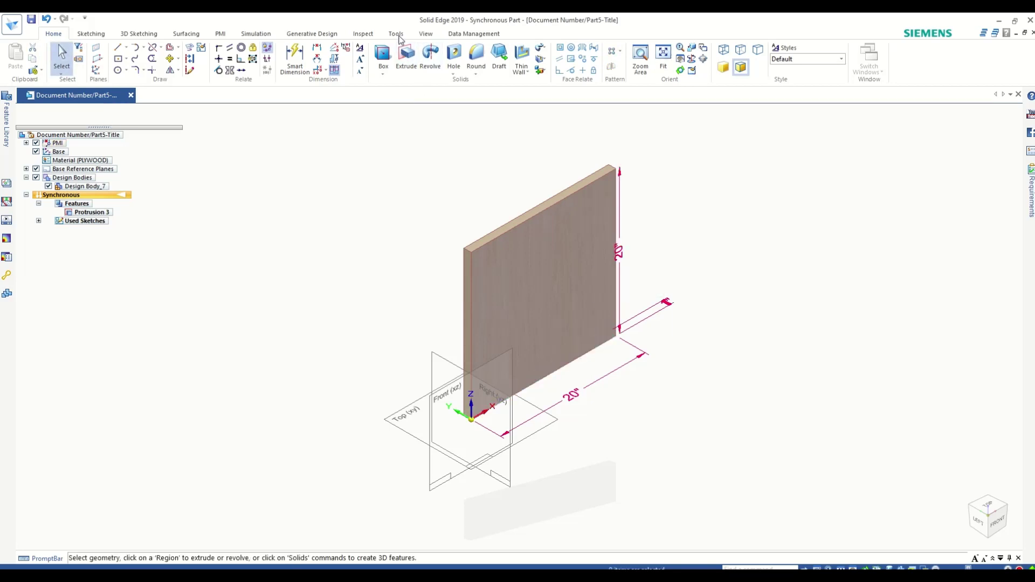
# Open the Variable Table and rename the Linear_2 dimension variable to Thickness.
pyautogui.hotkey('alt', 't')
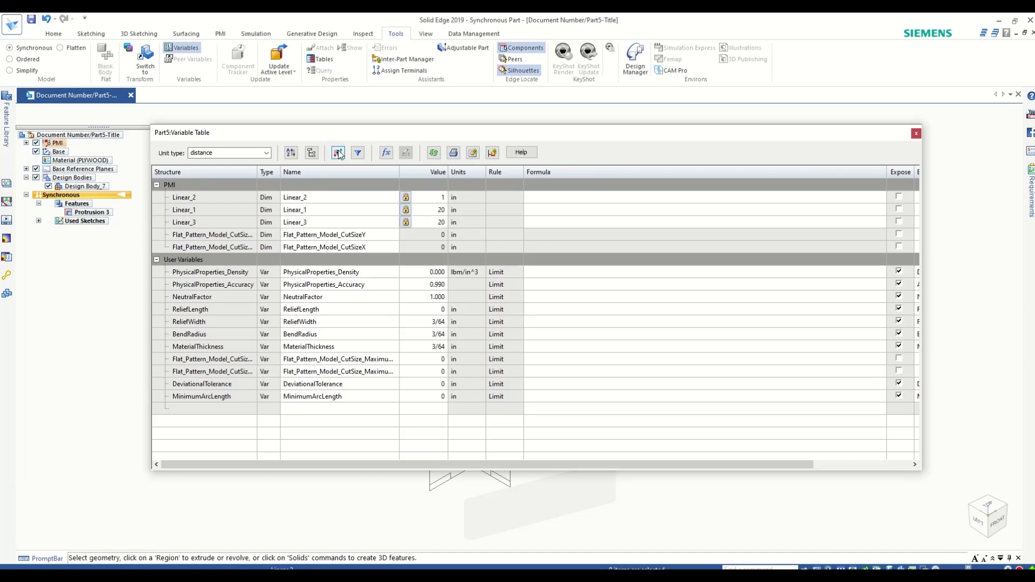
pyautogui.moveTo(369, 135); pyautogui.dragTo(754, 157)
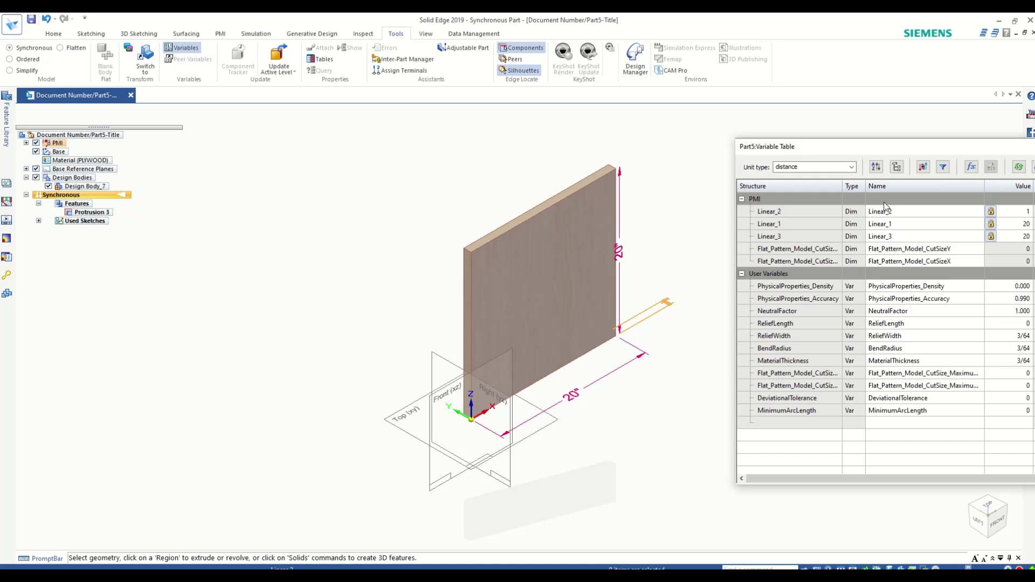
pyautogui.click(887, 212)
pyautogui.click(888, 212)
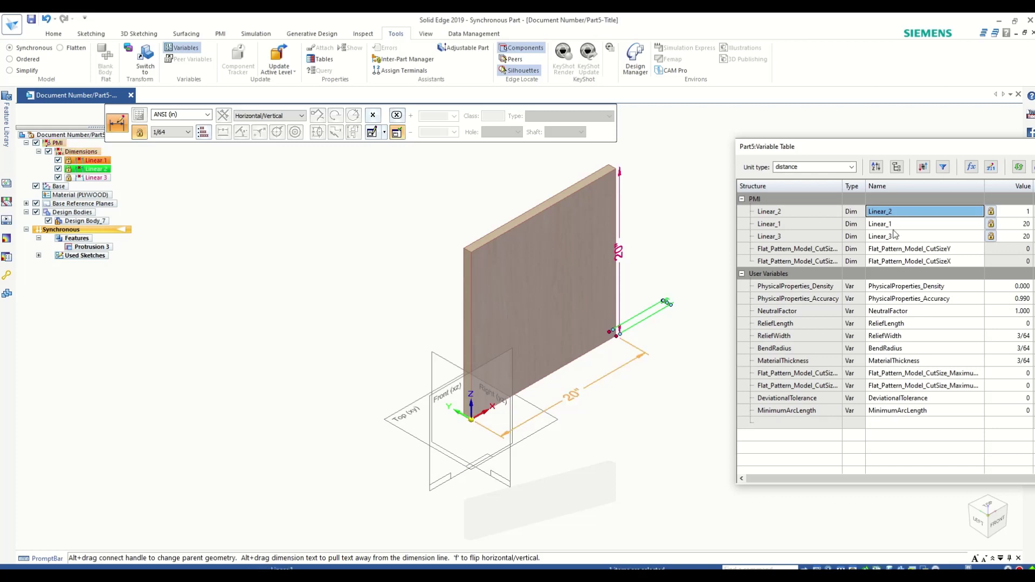
pyautogui.click(896, 230)
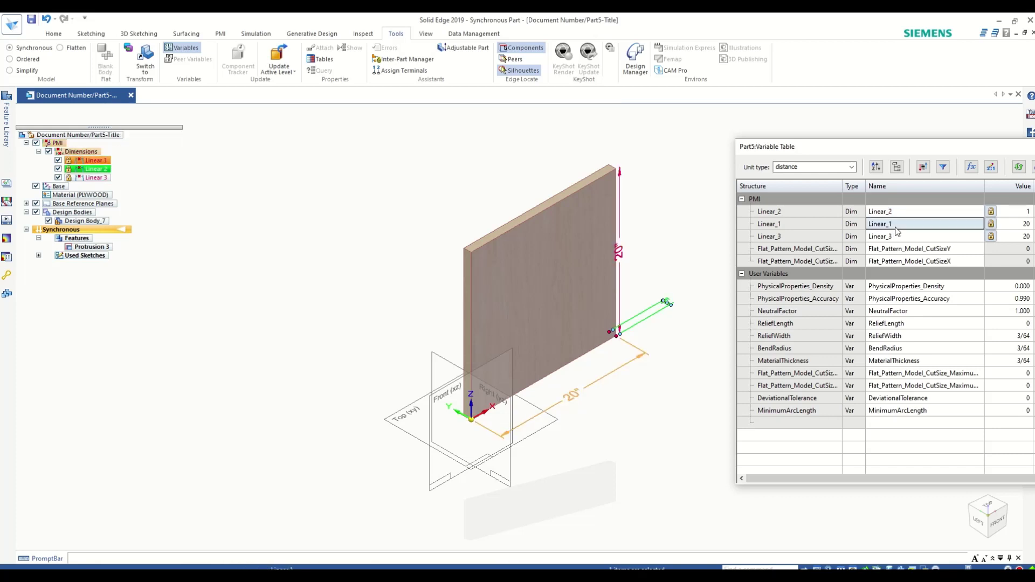
pyautogui.click(898, 212)
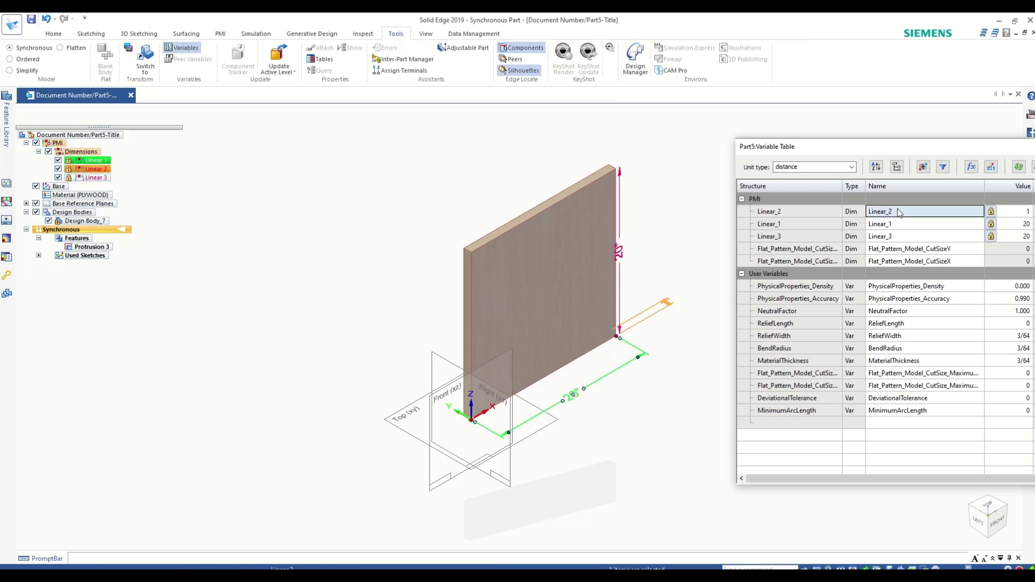
pyautogui.write('T')
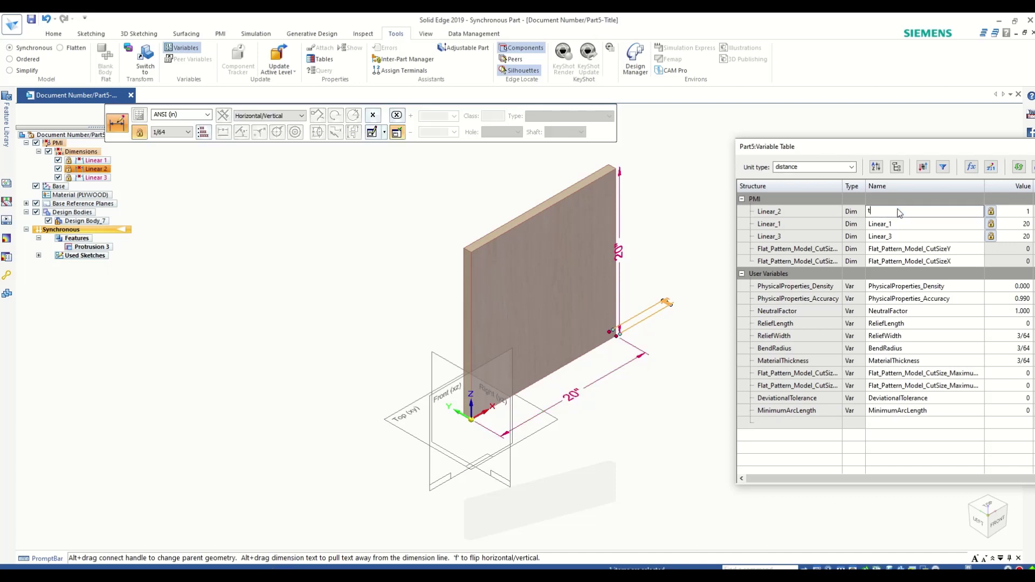
pyautogui.write('hickness')
pyautogui.moveTo(926, 150); pyautogui.dragTo(478, 157)
pyautogui.press('Return')
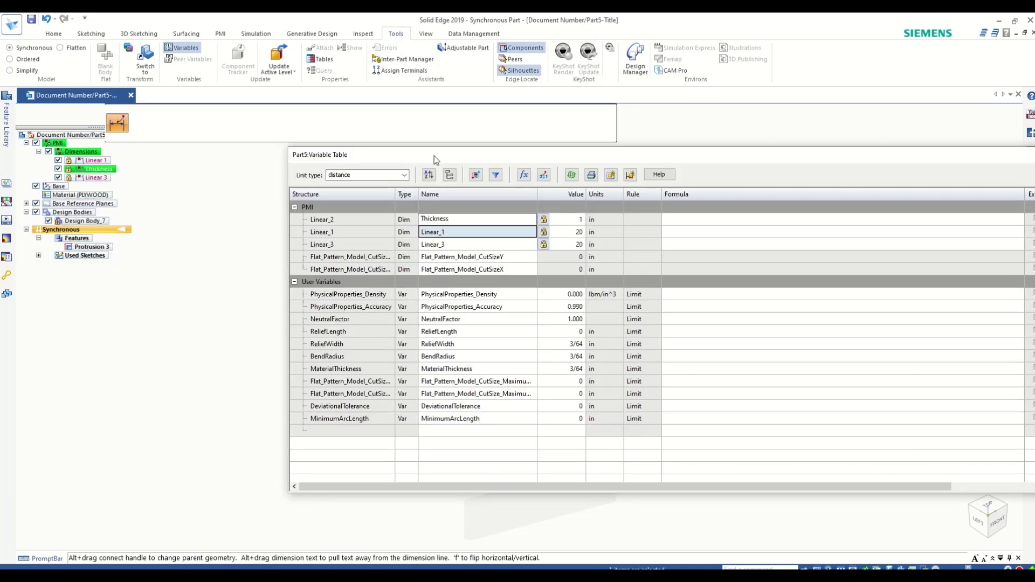
pyautogui.press('Escape')
# Shrink the Variable Table to uncover the model and rename the Linear_1 dimension variable to Width.
pyautogui.moveTo(436, 157); pyautogui.dragTo(285, 154)
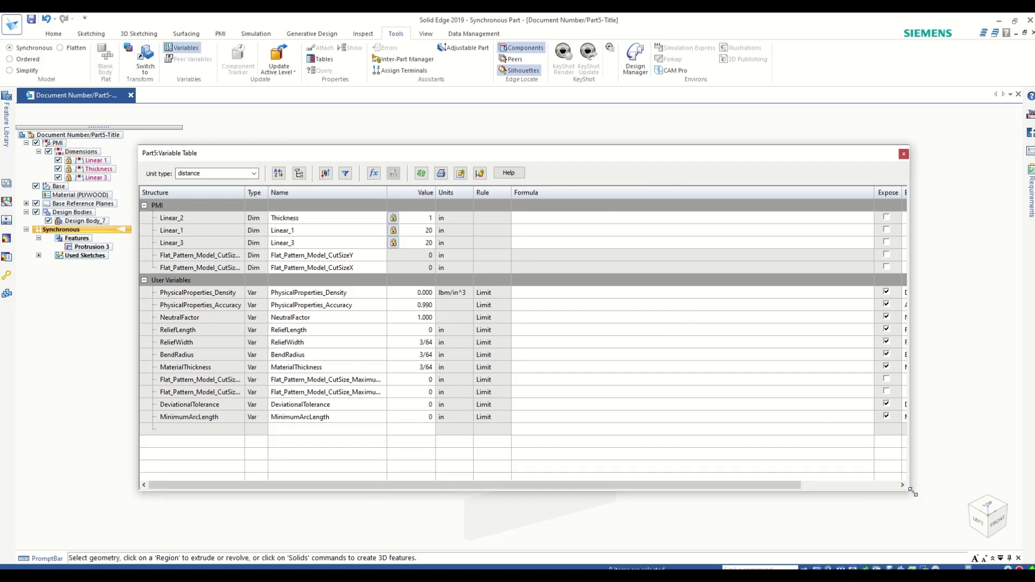
pyautogui.moveTo(909, 494); pyautogui.dragTo(579, 476)
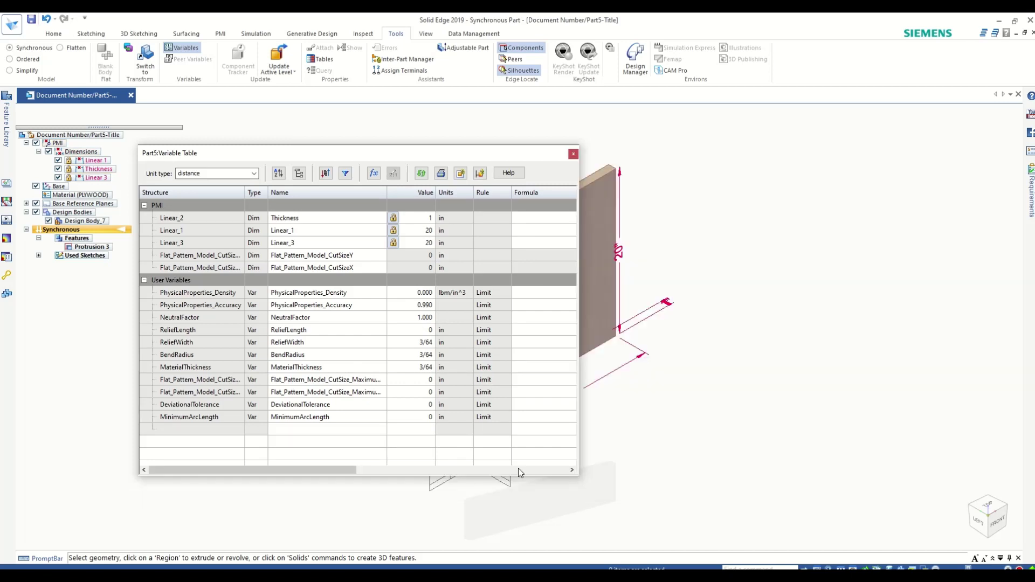
pyautogui.click(292, 231)
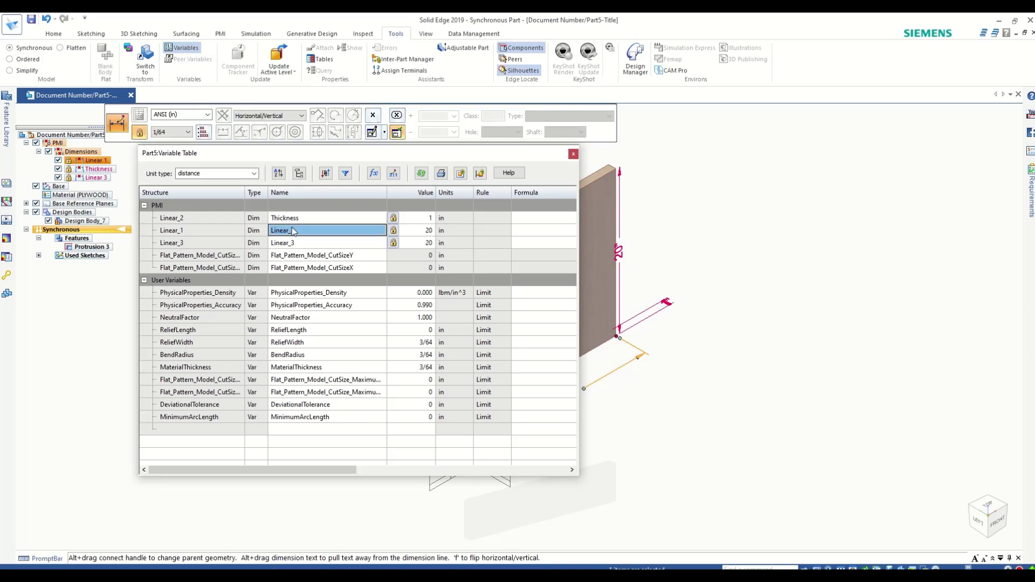
pyautogui.write('Wid')
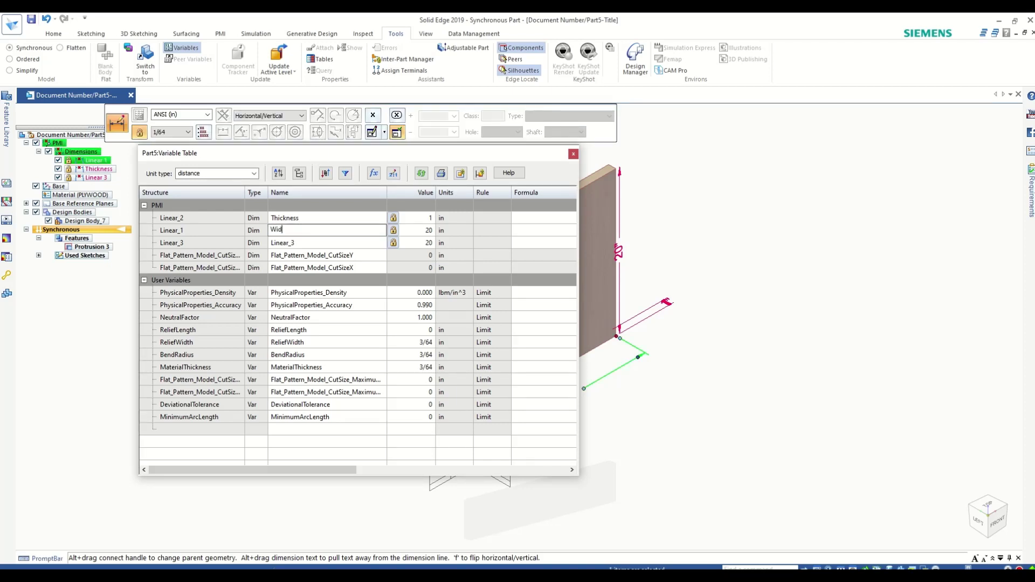
pyautogui.write('th')
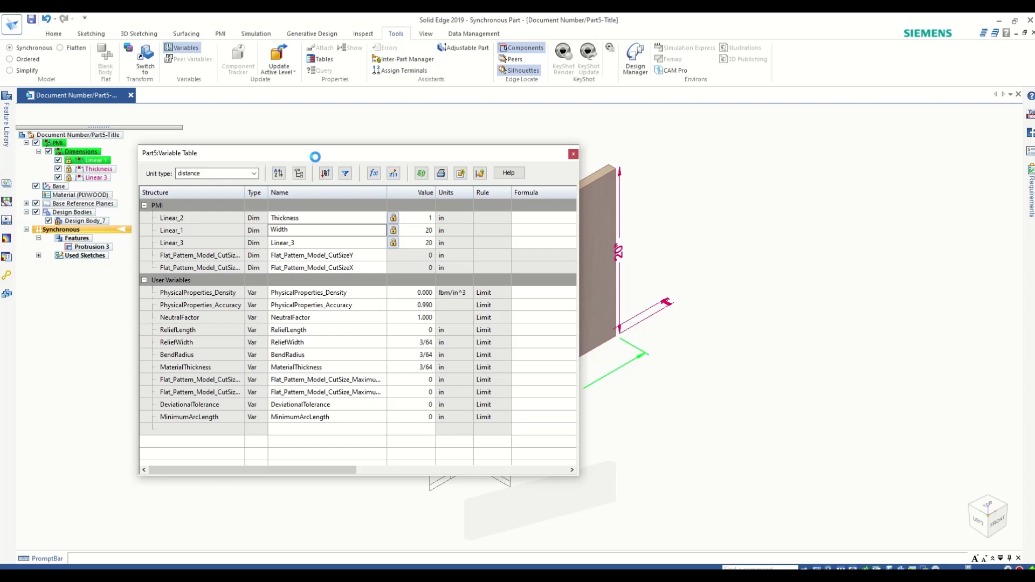
pyautogui.press('Return')
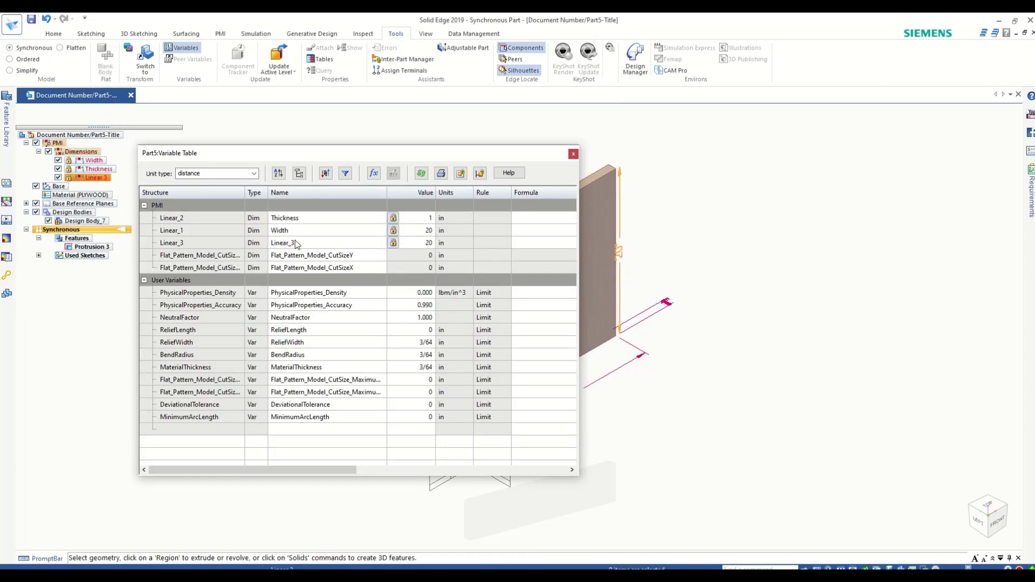
# Rename the Linear_3 dimension variable to Height.
pyautogui.click(296, 243)
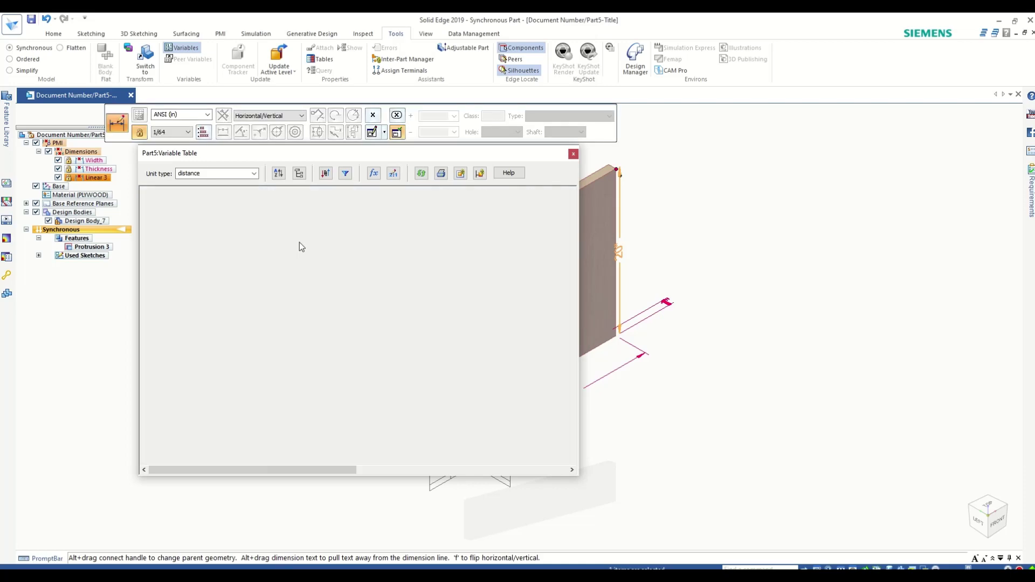
pyautogui.write('Height')
pyautogui.press('Return')
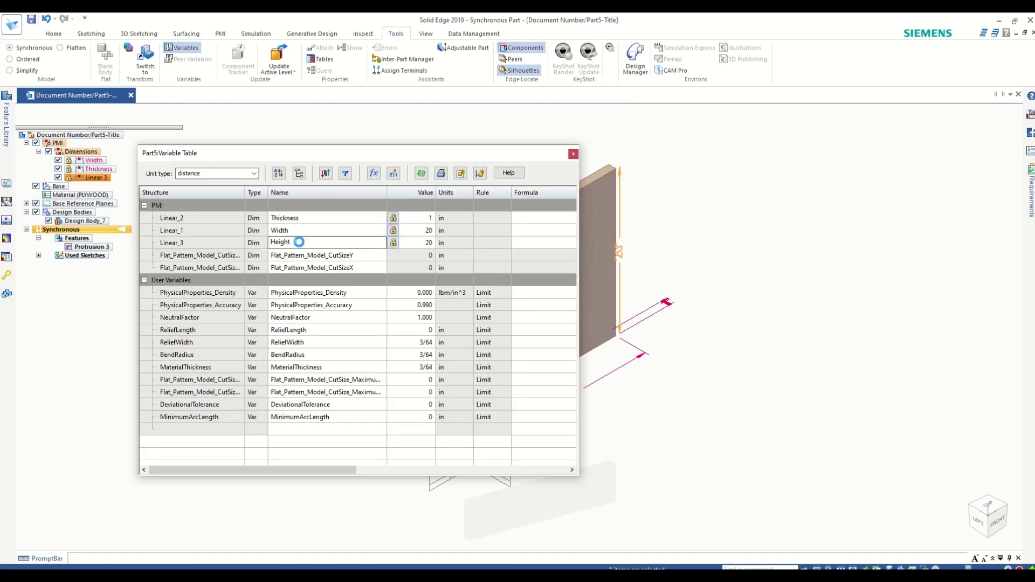
pyautogui.press('Down')
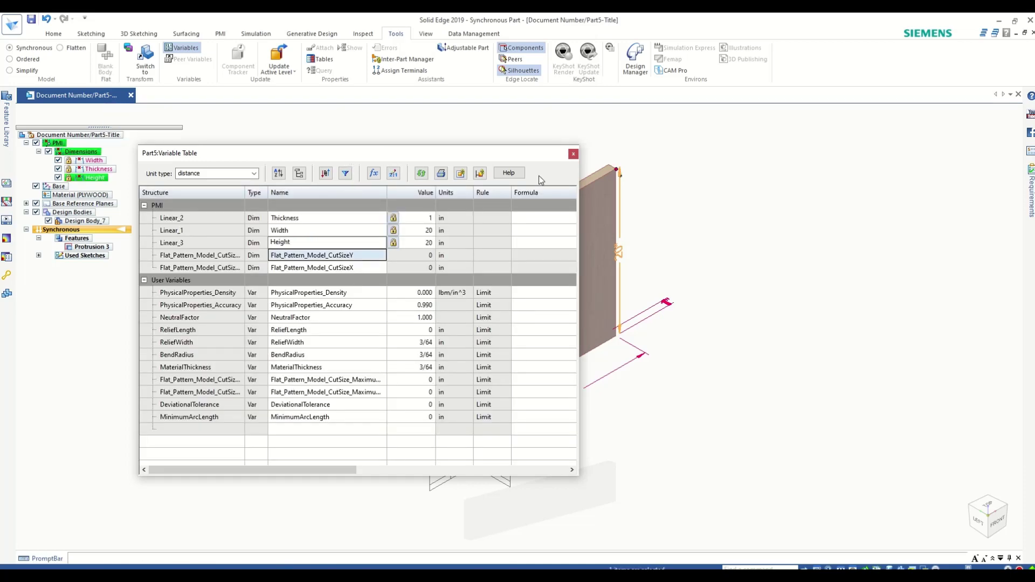
# Move the Variable Table clear of the panel and set the Thickness variable's value to 2 in.
pyautogui.click(377, 156)
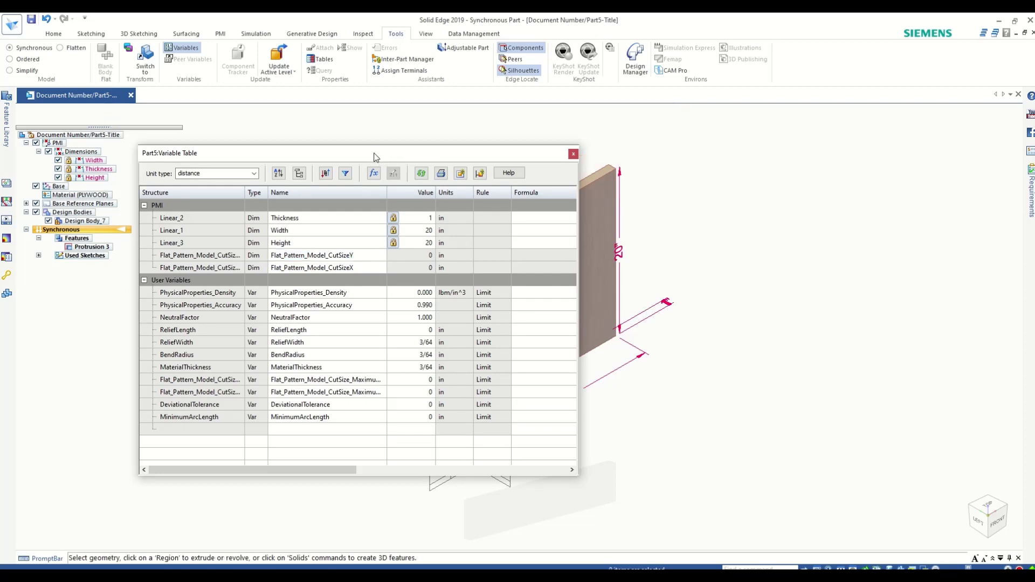
pyautogui.moveTo(880, 195); pyautogui.dragTo(880, 194)
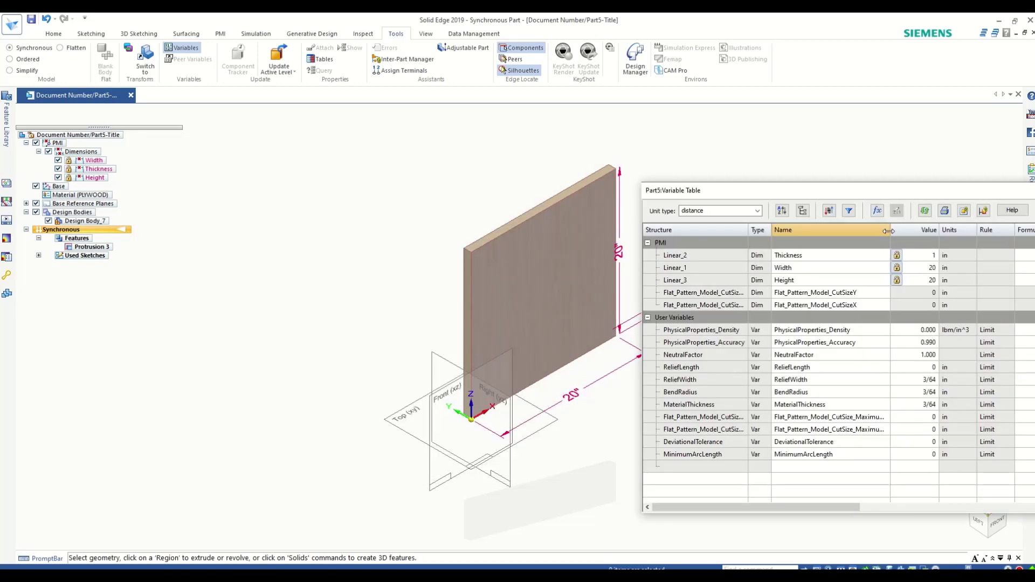
pyautogui.click(921, 255)
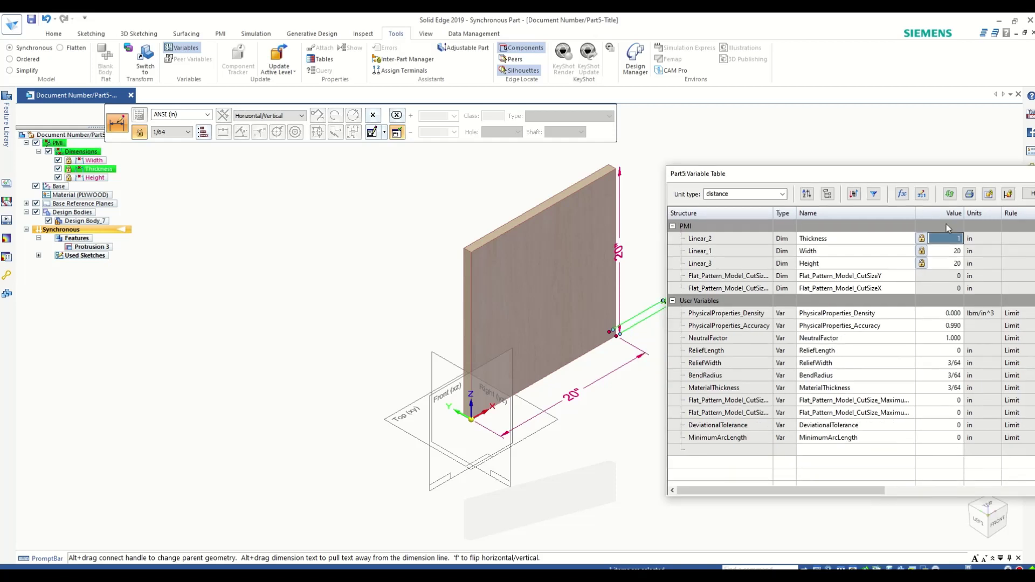
pyautogui.press('Down')
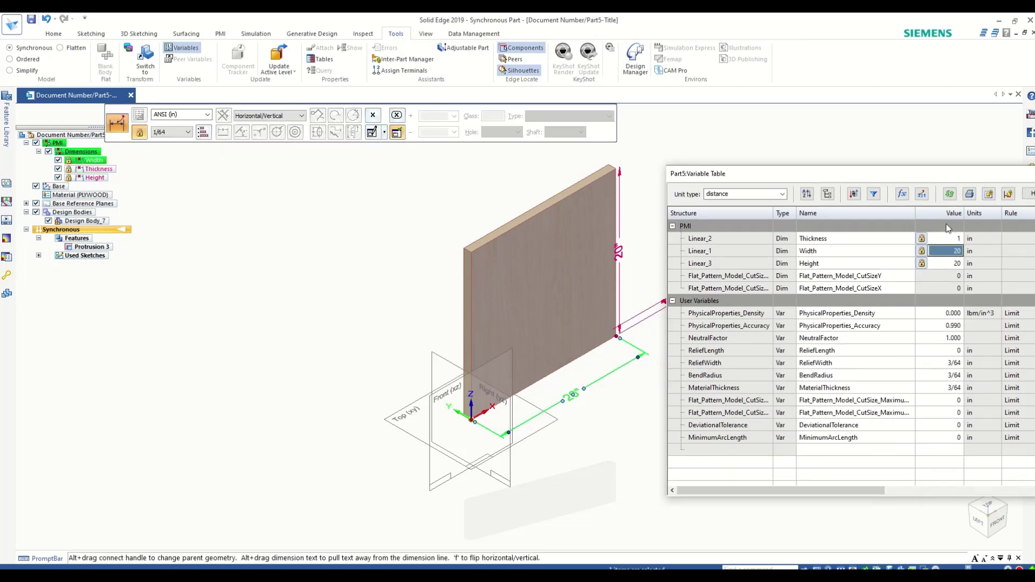
pyautogui.click(947, 239)
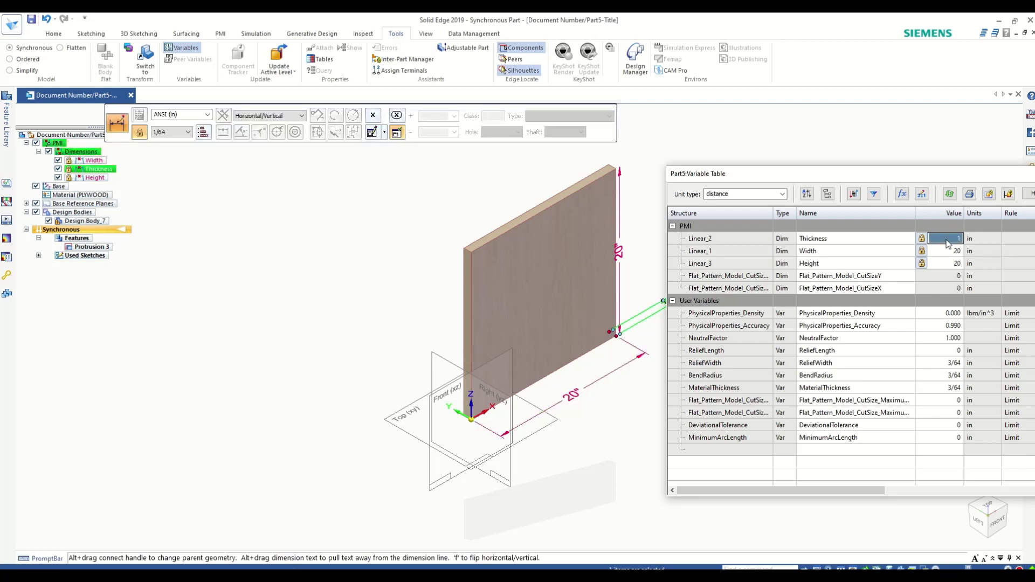
pyautogui.click(947, 239)
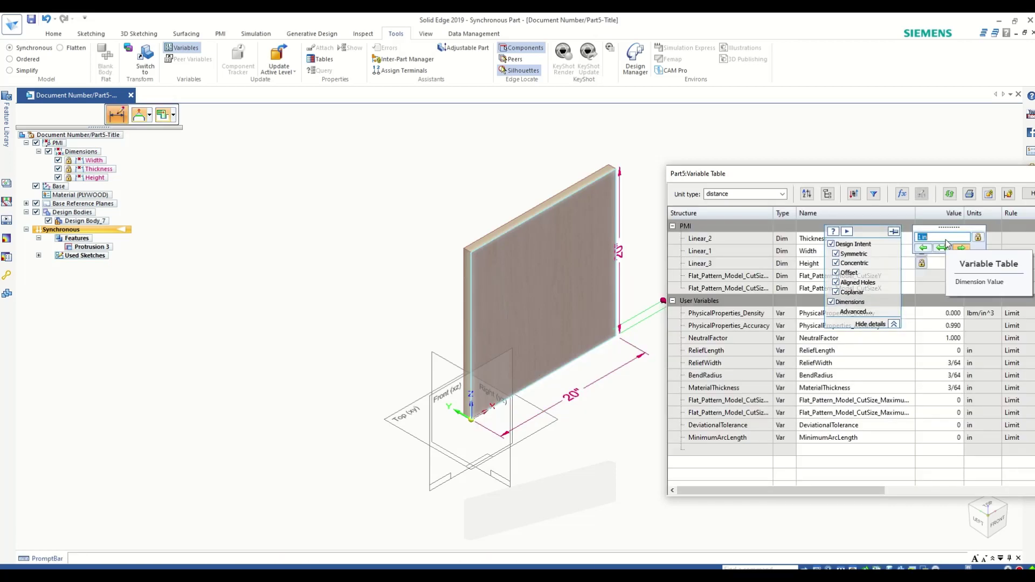
pyautogui.write('2')
pyautogui.press('Return')
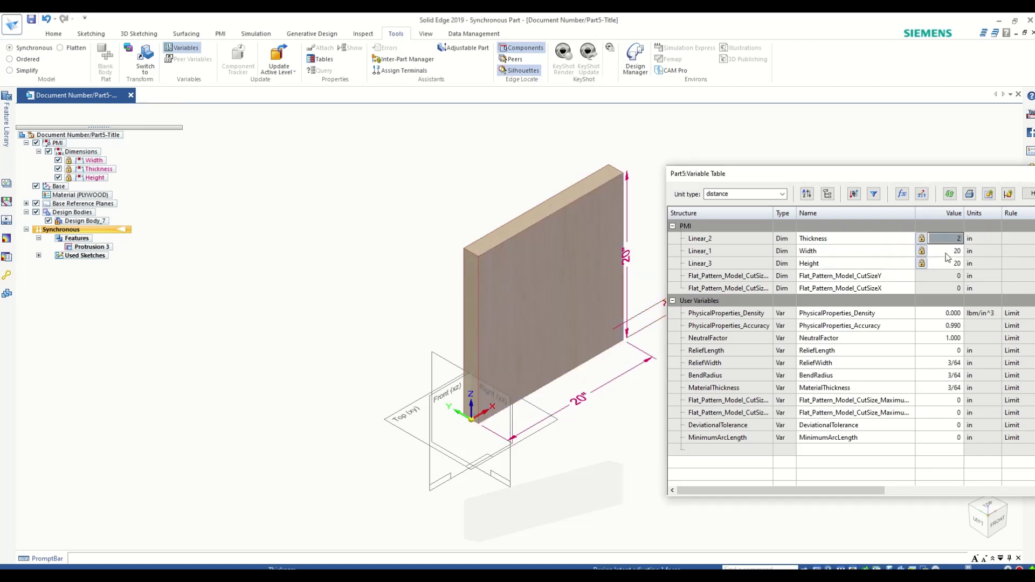
# Reposition the Variable Table beside the whole panel and set the Width variable's value to 10 in.
pyautogui.click(946, 252)
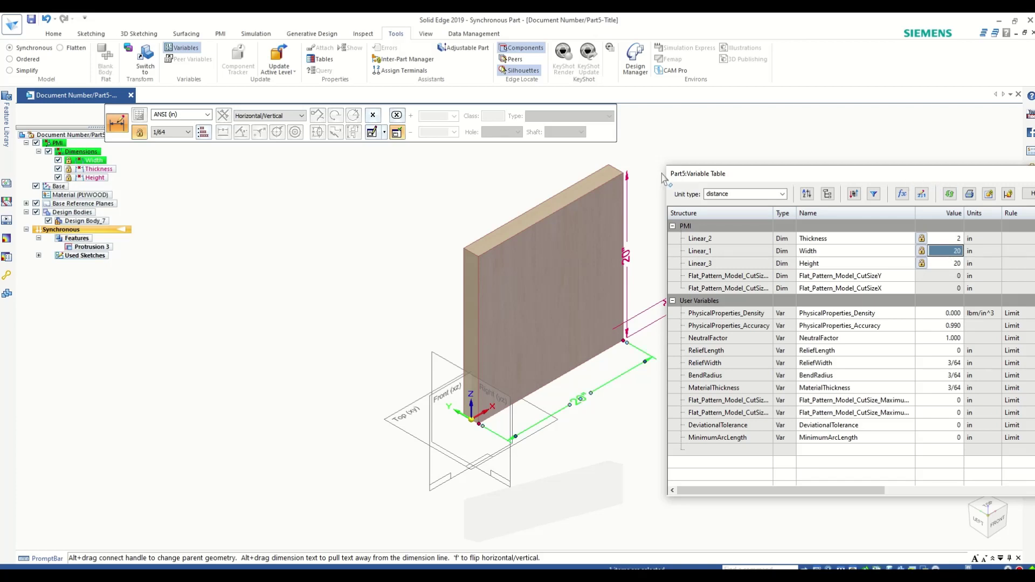
pyautogui.moveTo(664, 164); pyautogui.dragTo(738, 176)
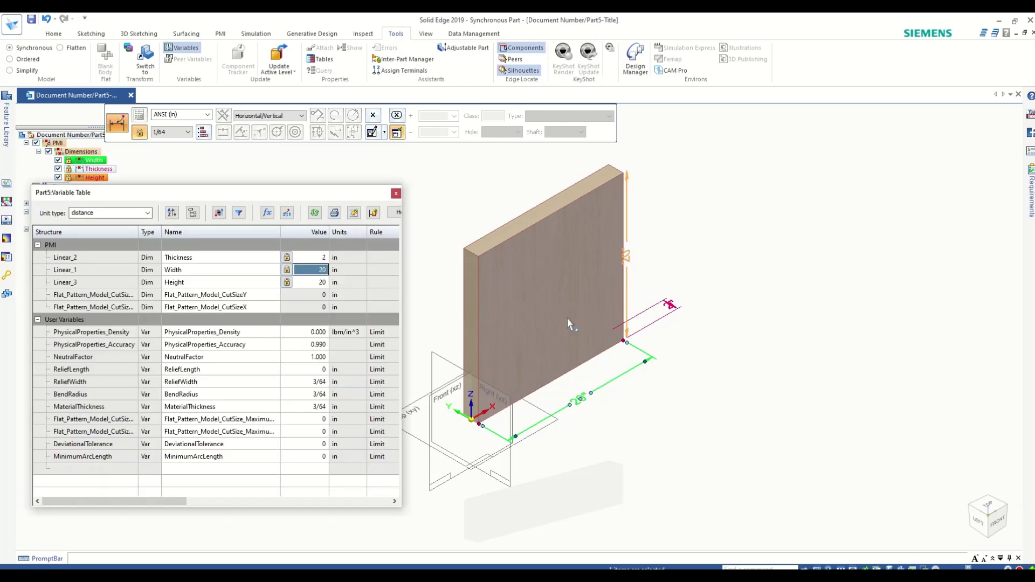
pyautogui.scroll(-2, 593, 315)
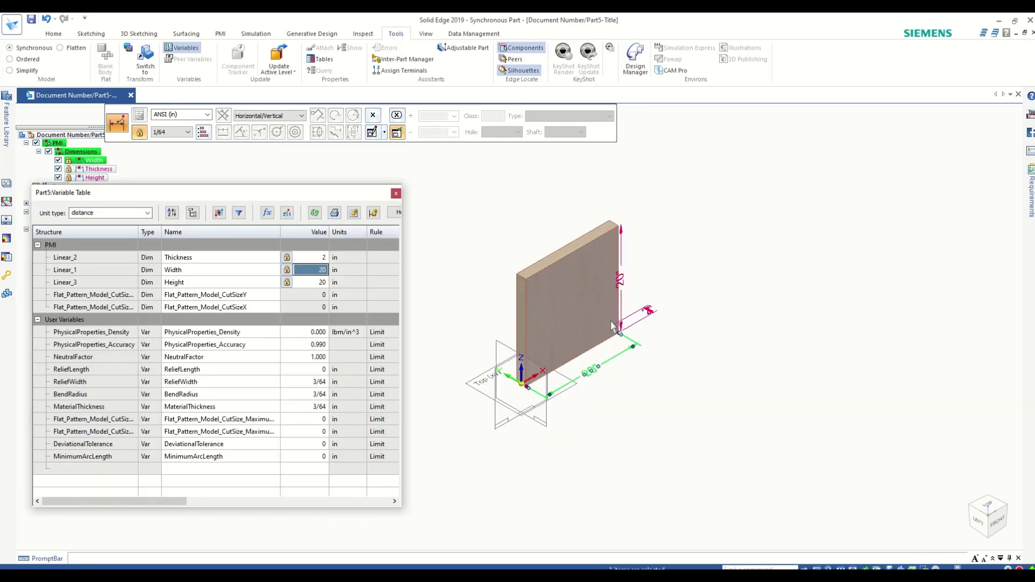
pyautogui.click(325, 274)
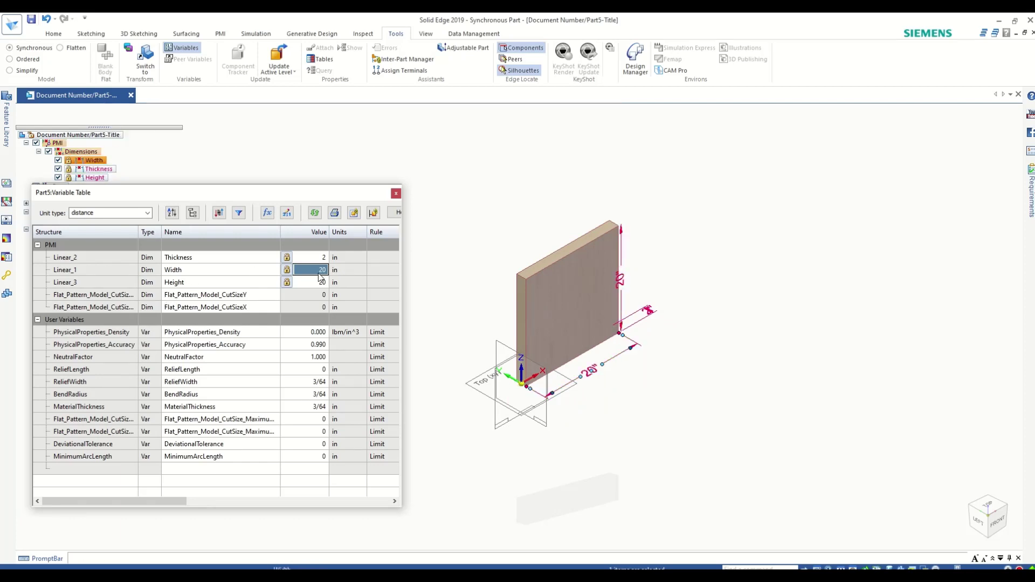
pyautogui.write('1')
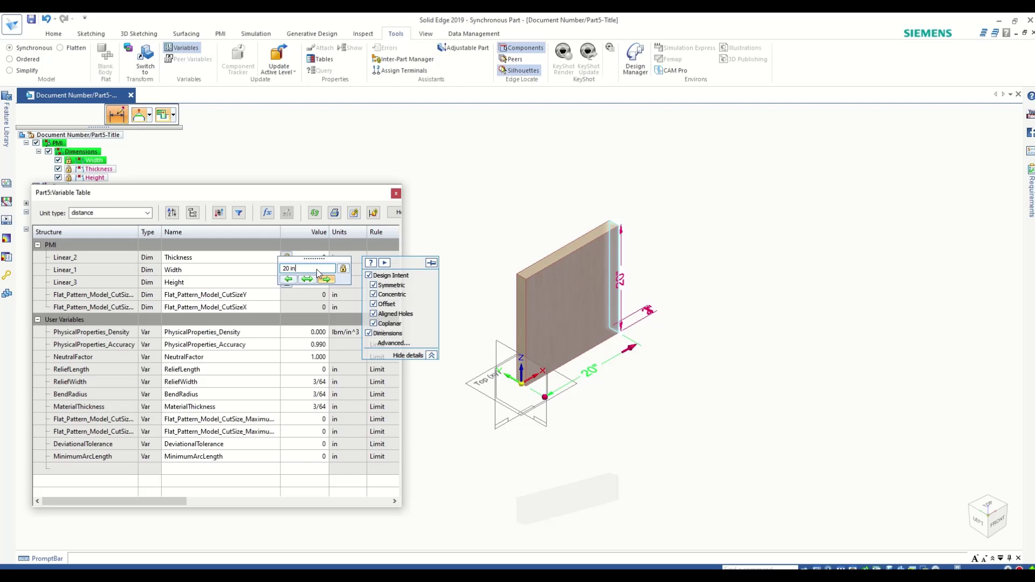
pyautogui.write('0')
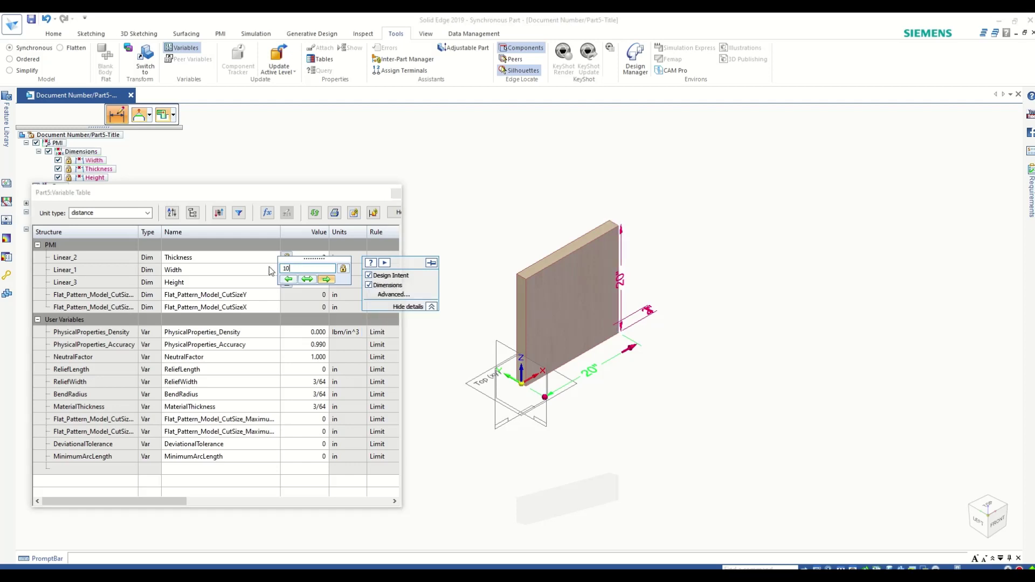
pyautogui.press('Return')
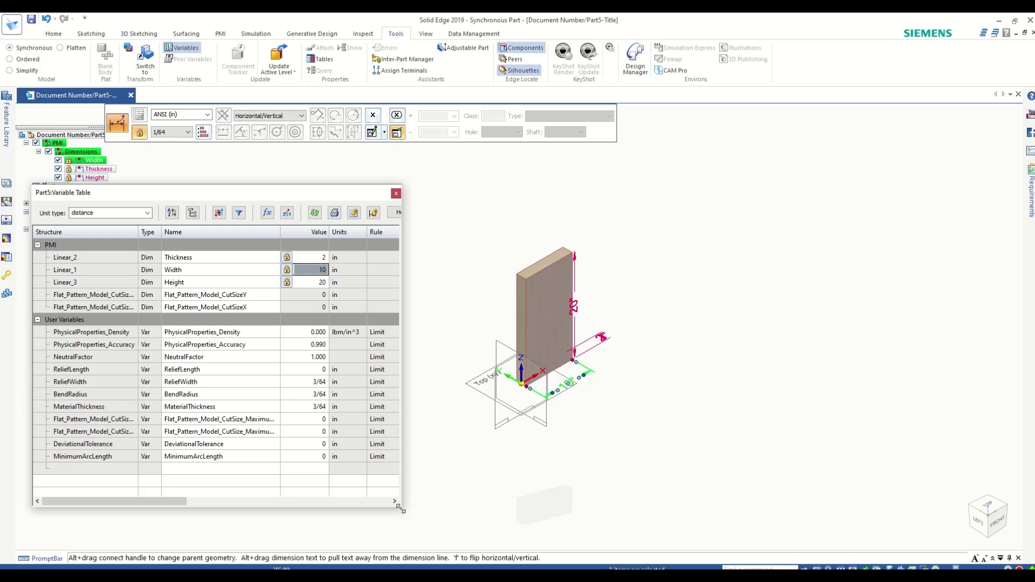
# Widen the Variable Table and drive the Height variable with the formula =2*Width.
pyautogui.moveTo(401, 509); pyautogui.dragTo(461, 522)
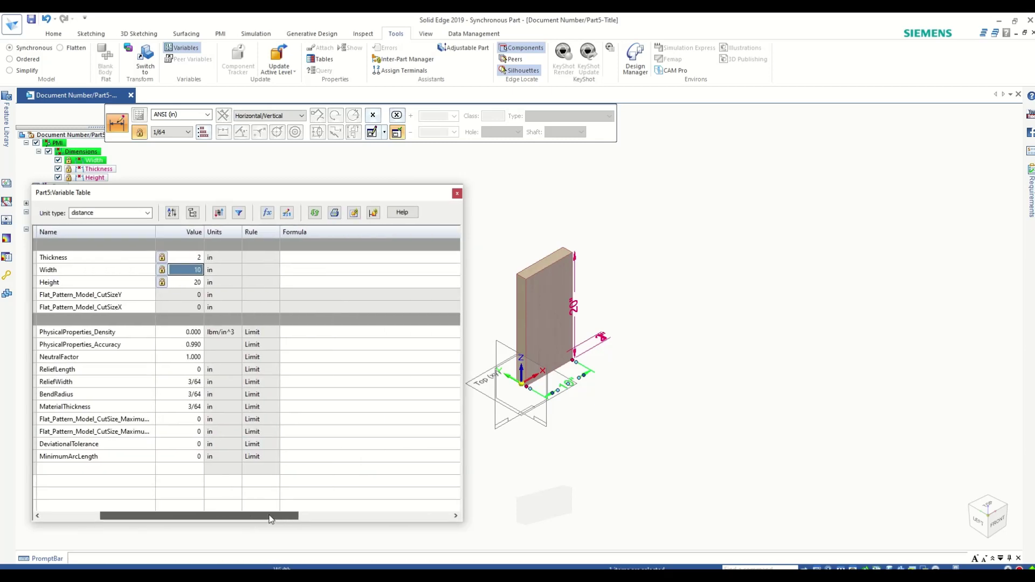
pyautogui.moveTo(270, 519); pyautogui.dragTo(264, 518)
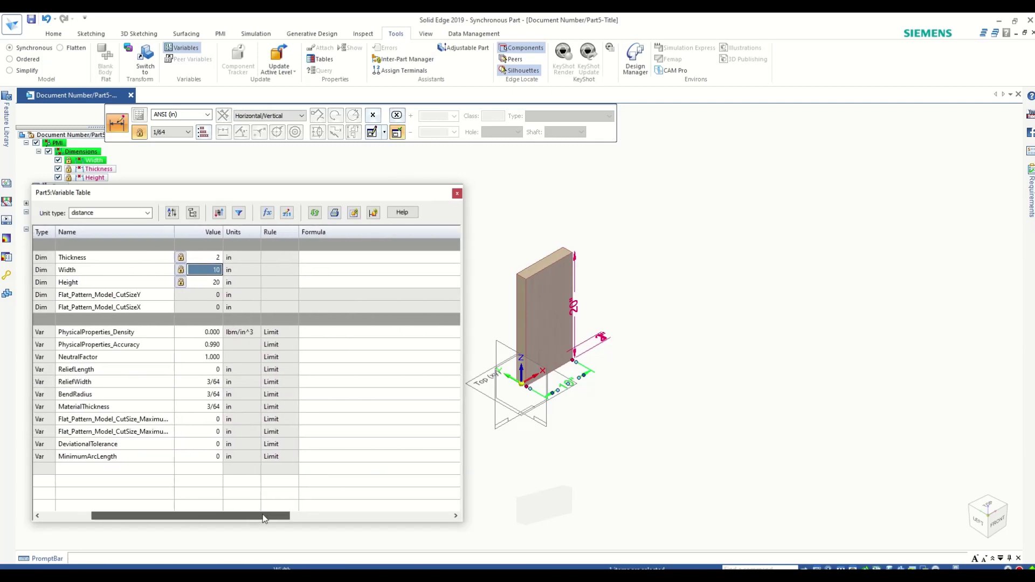
pyautogui.click(336, 271)
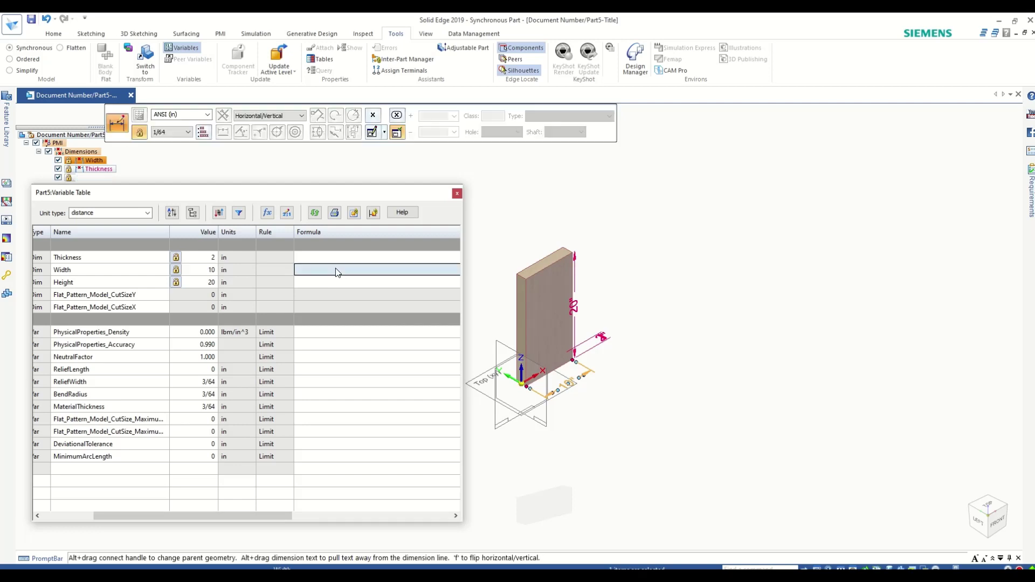
pyautogui.moveTo(289, 515); pyautogui.dragTo(218, 517)
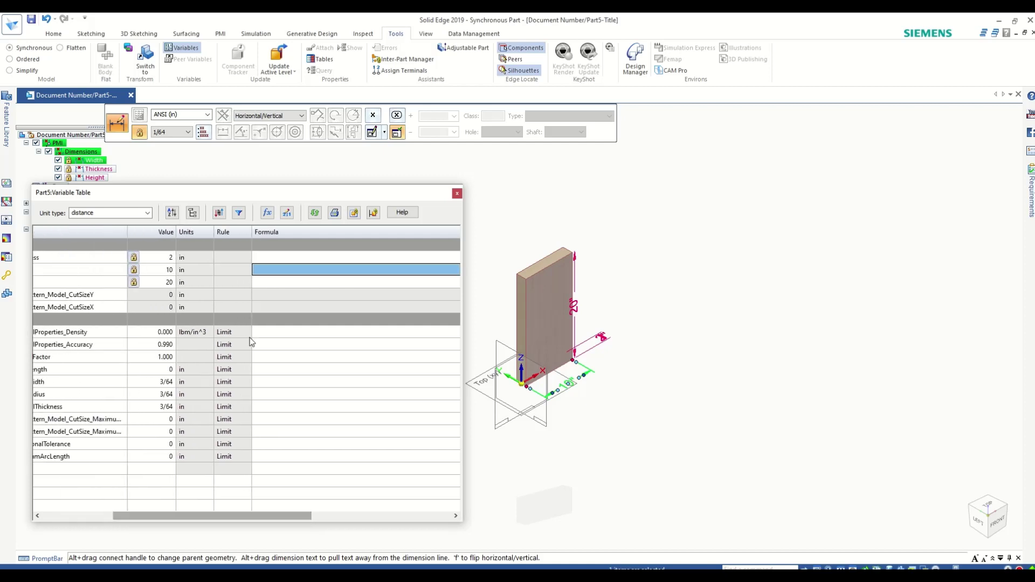
pyautogui.click(263, 285)
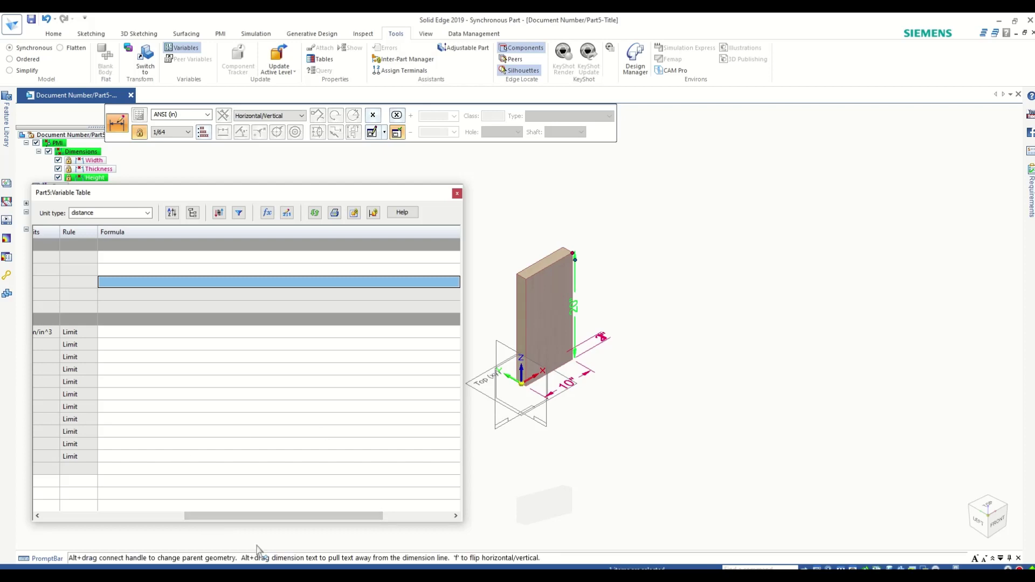
pyautogui.moveTo(257, 516); pyautogui.dragTo(154, 507)
pyautogui.click(323, 283)
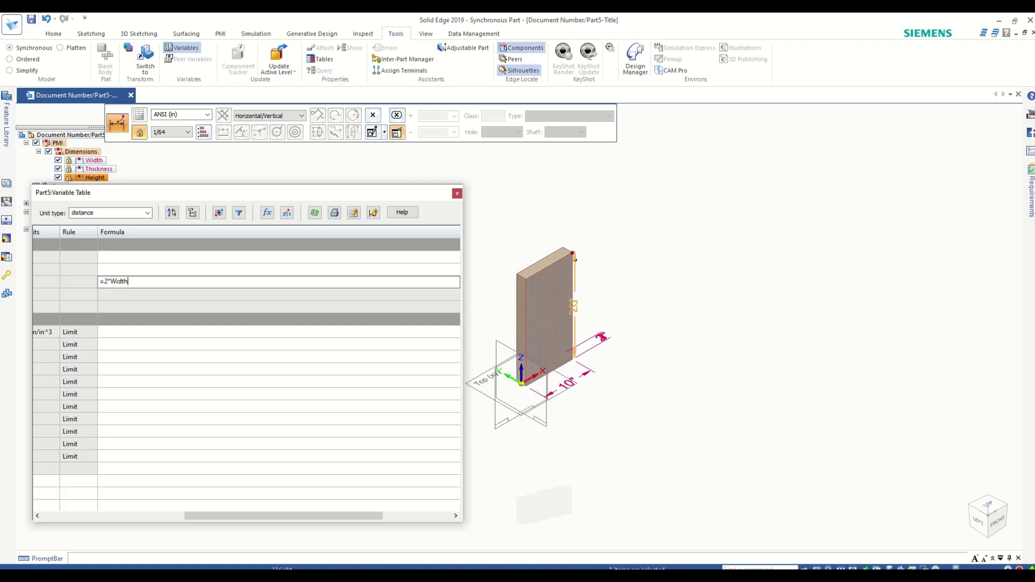
pyautogui.press('Return')
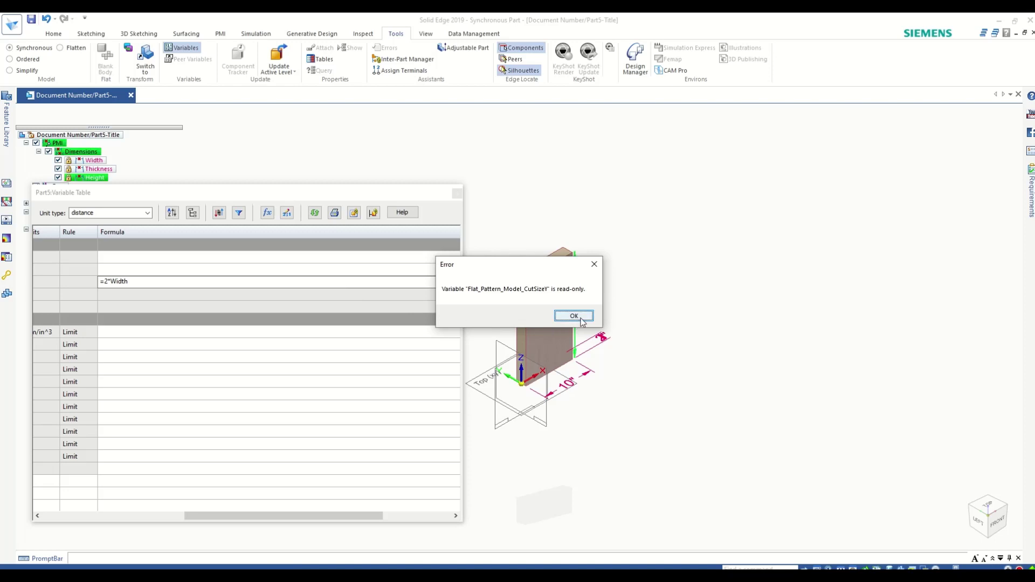
pyautogui.click(575, 318)
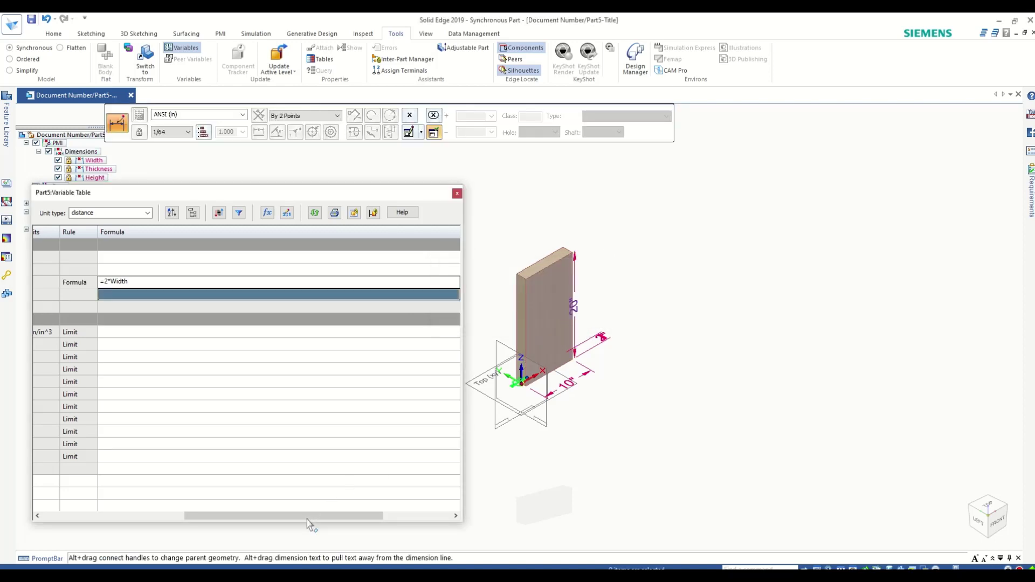
# Set the Width variable's value to 5 in to test the formula-driven height.
pyautogui.moveTo(310, 516); pyautogui.dragTo(225, 514)
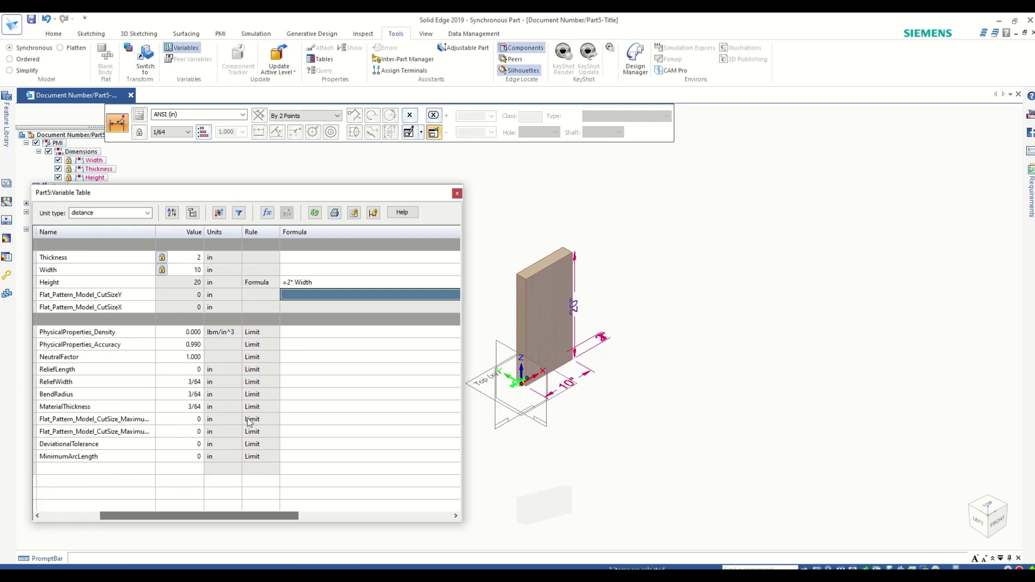
pyautogui.click(194, 270)
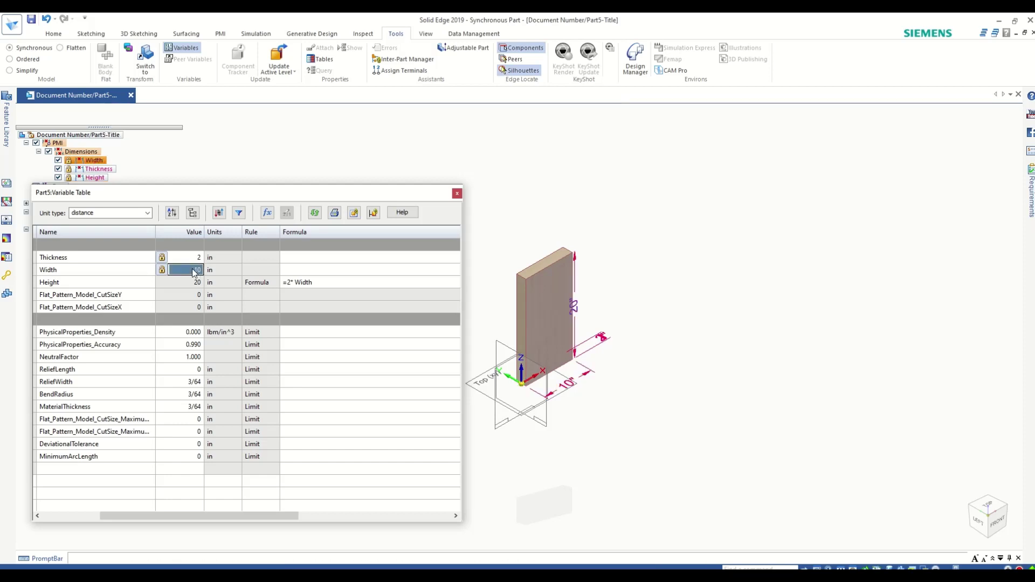
pyautogui.write('5')
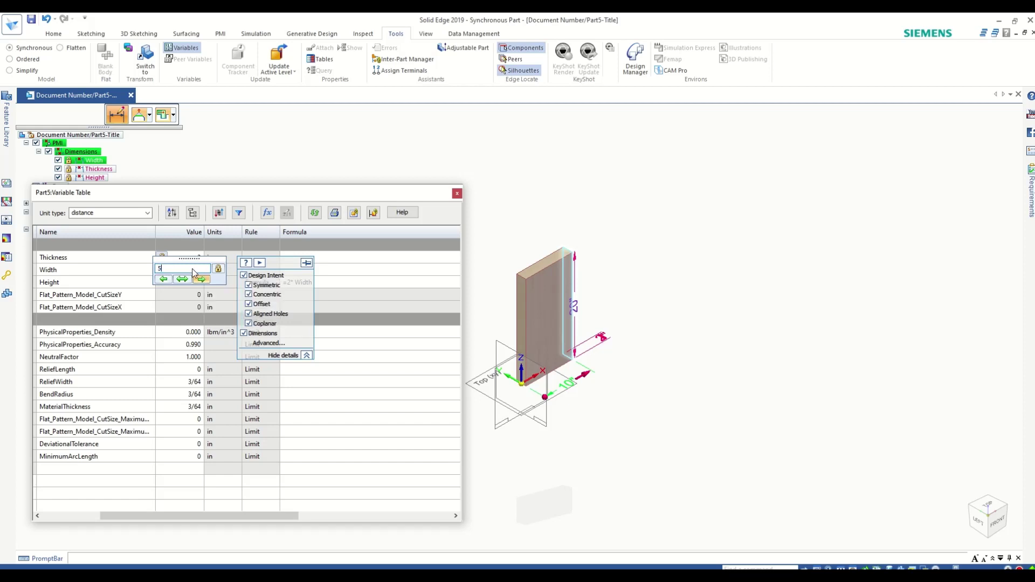
pyautogui.press('Return')
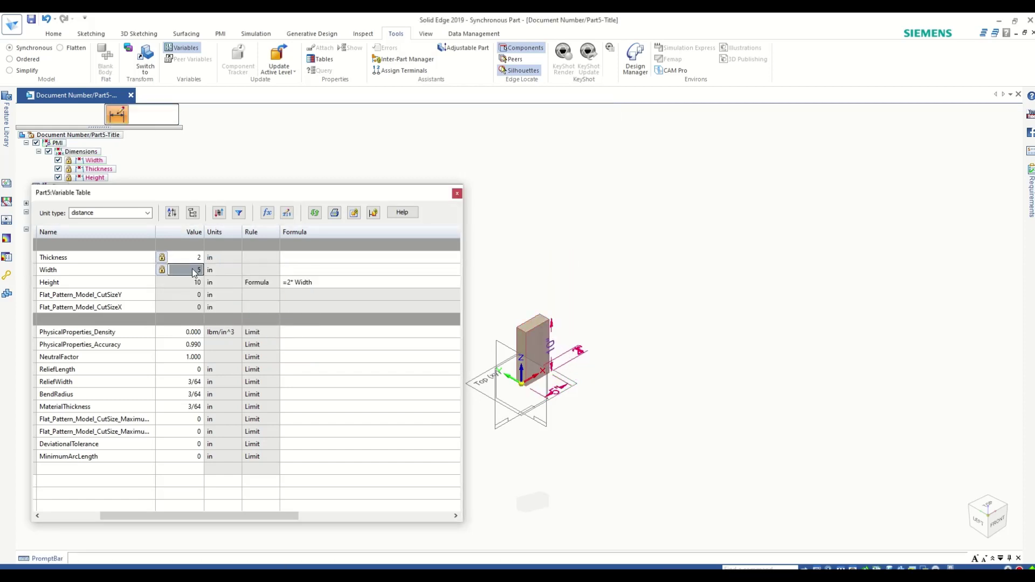
# Set the Width variable's value to 20 in and close the Variable Table.
pyautogui.click(193, 270)
pyautogui.write('20')
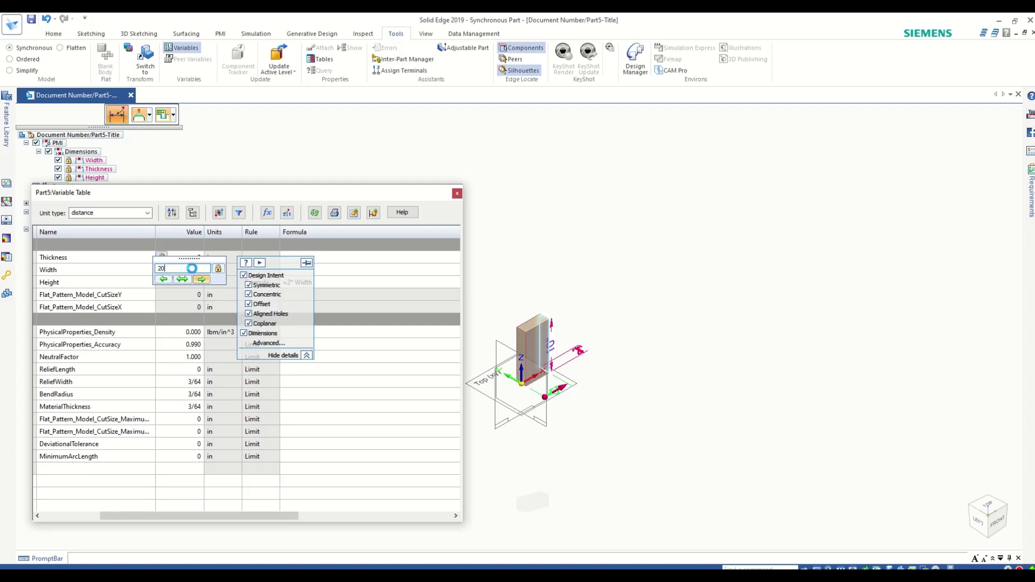
pyautogui.press('Return')
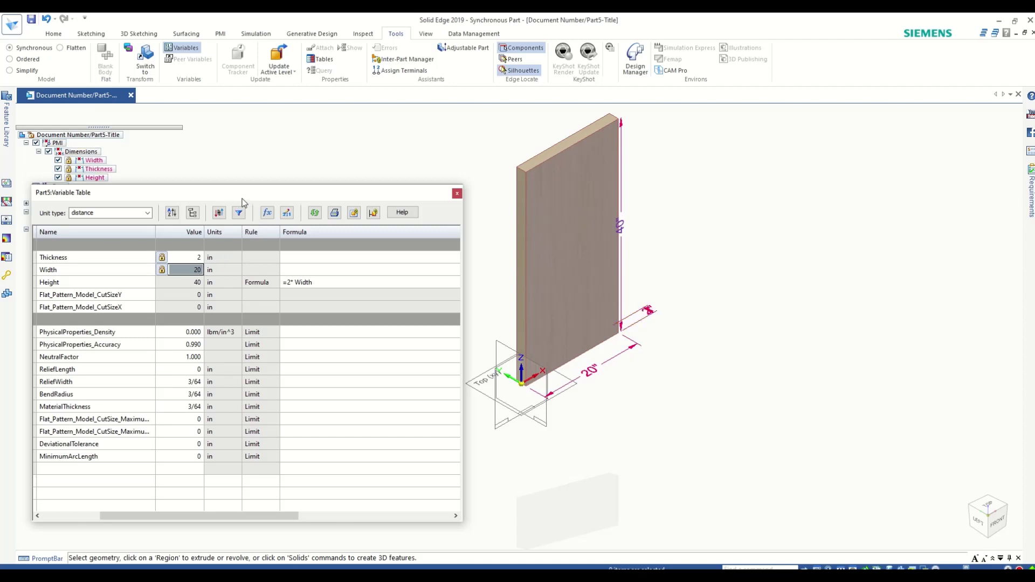
pyautogui.moveTo(310, 198); pyautogui.dragTo(480, 221)
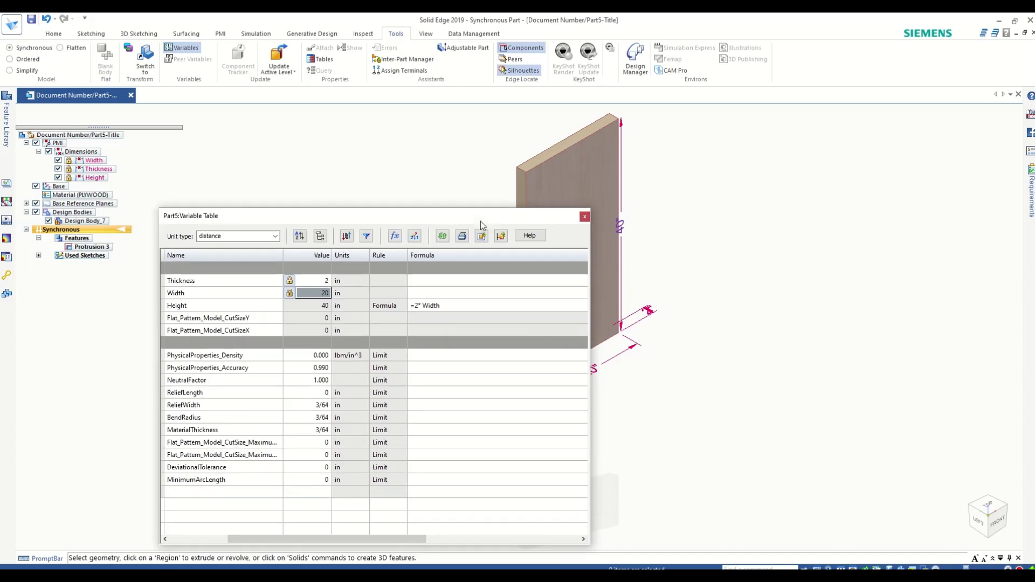
pyautogui.click(584, 216)
# Transition the part to the Ordered environment and start a sketch on the panel's large front face.
pyautogui.rightClick(87, 230)
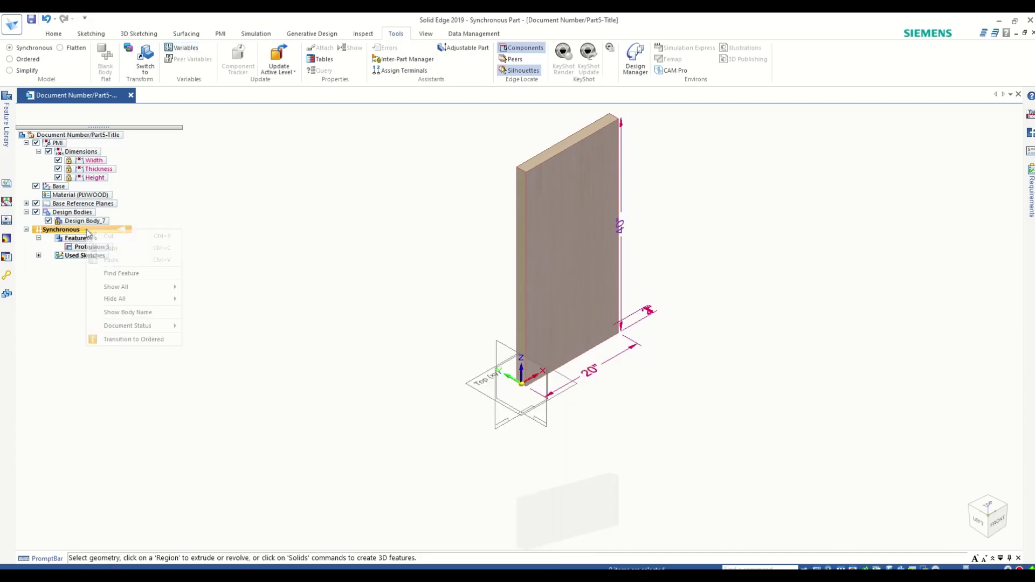
pyautogui.click(130, 338)
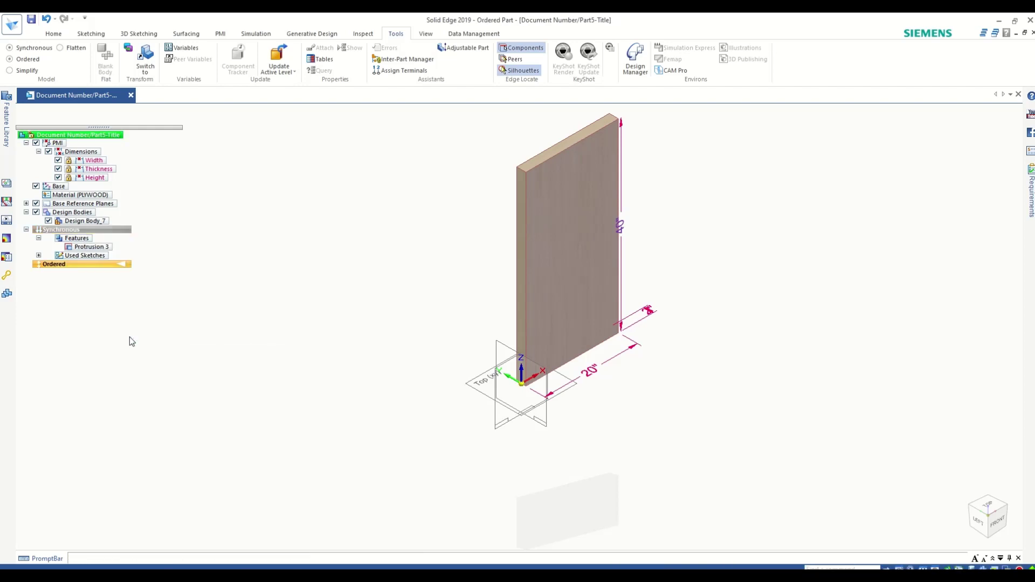
pyautogui.click(54, 34)
pyautogui.click(123, 56)
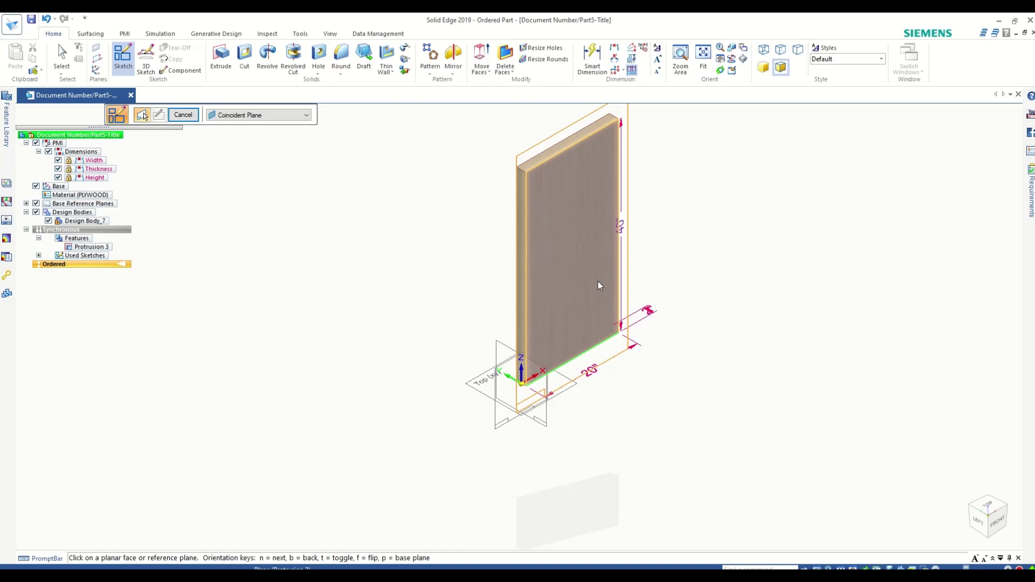
pyautogui.click(597, 282)
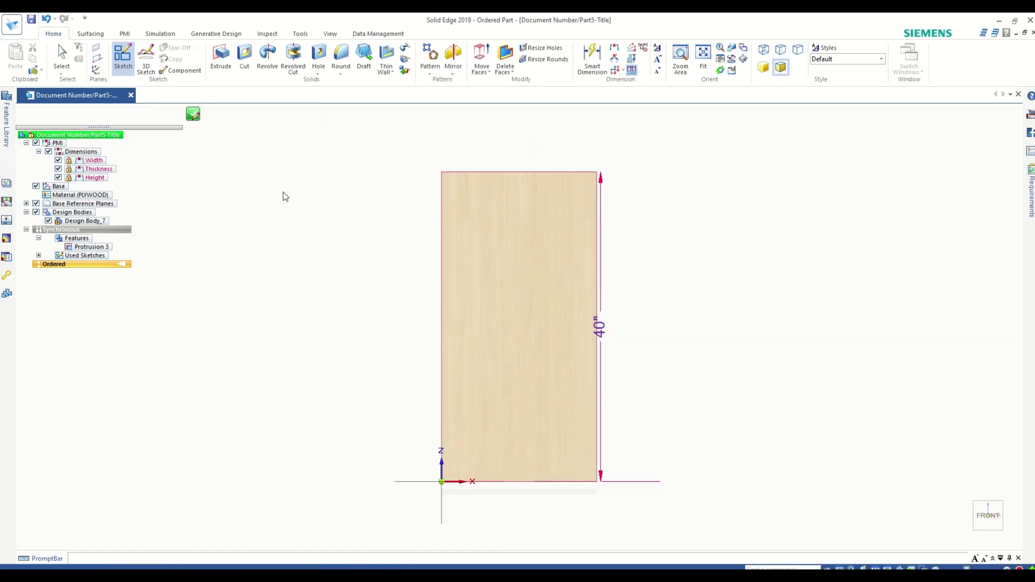
# Sketch a circle about 11 5/8 in in diameter at the centre of the panel's front face.
pyautogui.click(119, 70)
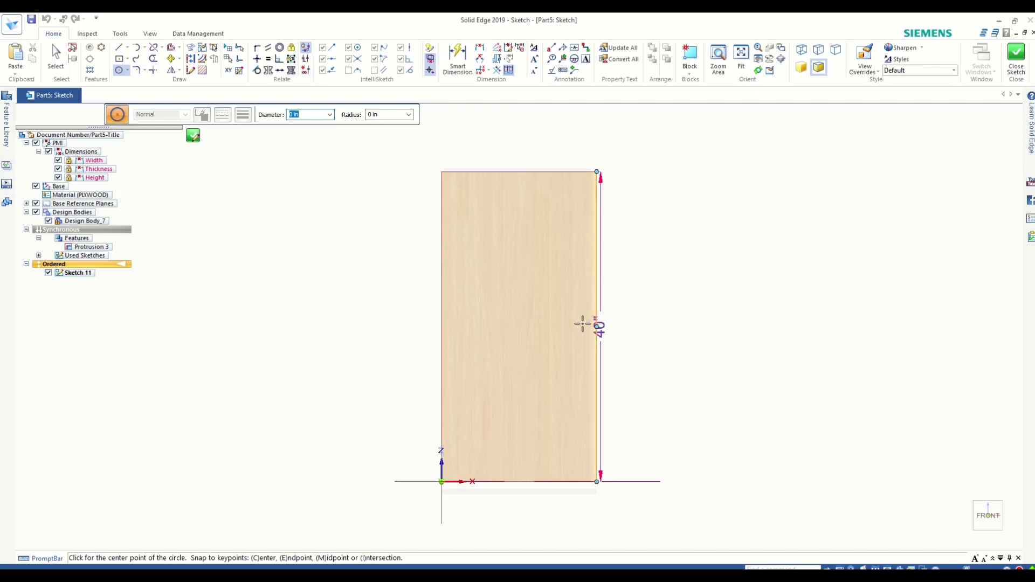
pyautogui.click(519, 326)
pyautogui.click(552, 358)
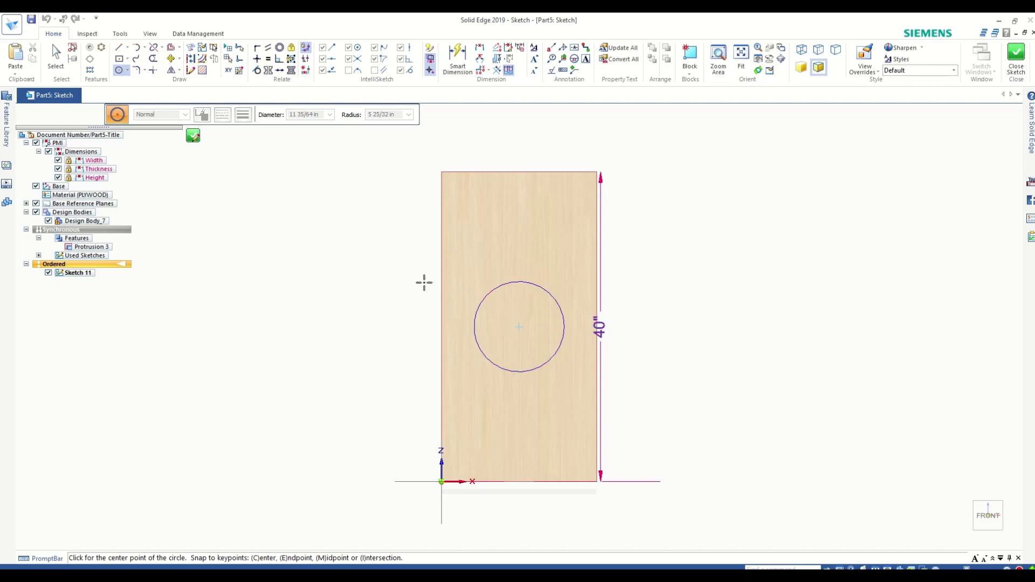
# Dimension the circle's diameter with Smart Dimension and set it to 2 in.
pyautogui.click(458, 57)
pyautogui.click(508, 372)
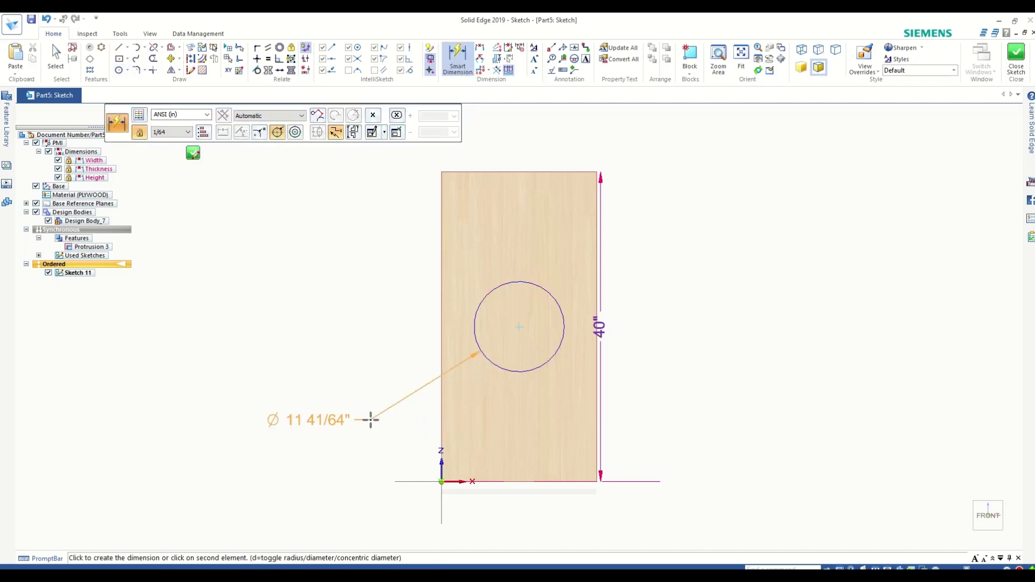
pyautogui.click(370, 419)
pyautogui.write('2')
pyautogui.press('Return')
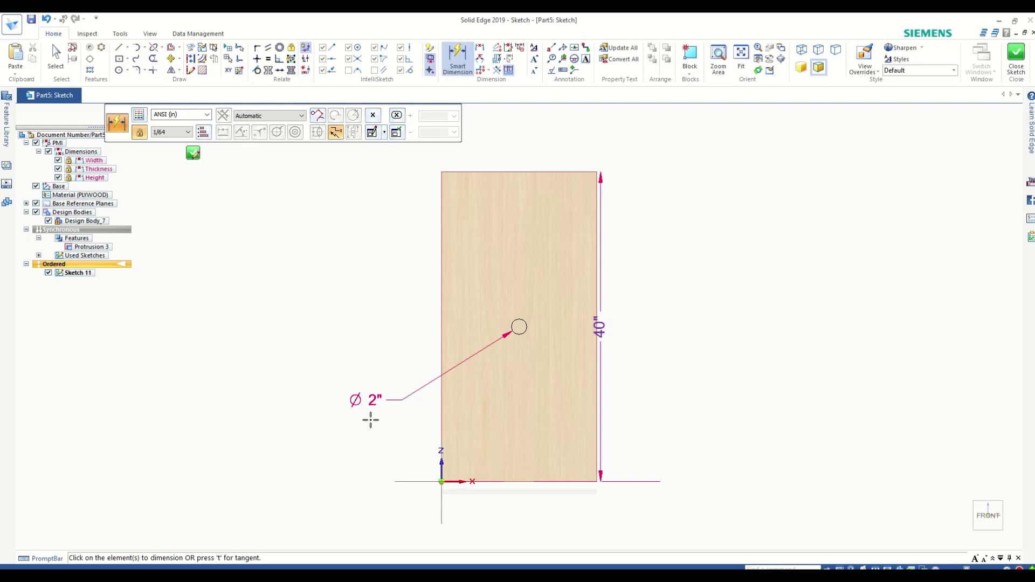
pyautogui.press('Escape')
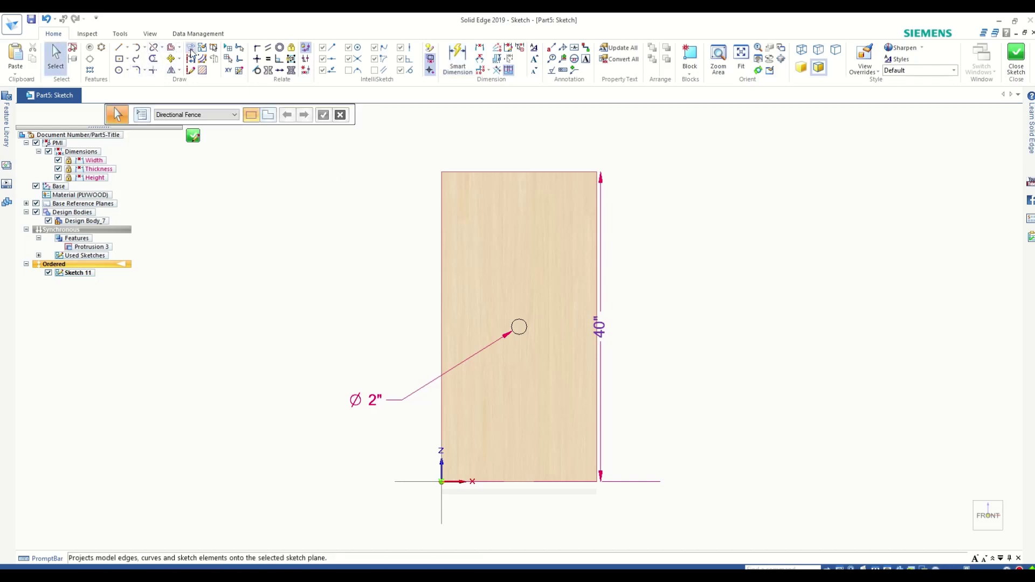
# Offset the 2 in circle outward by 4 in to form a concentric outer circle.
pyautogui.click(171, 47)
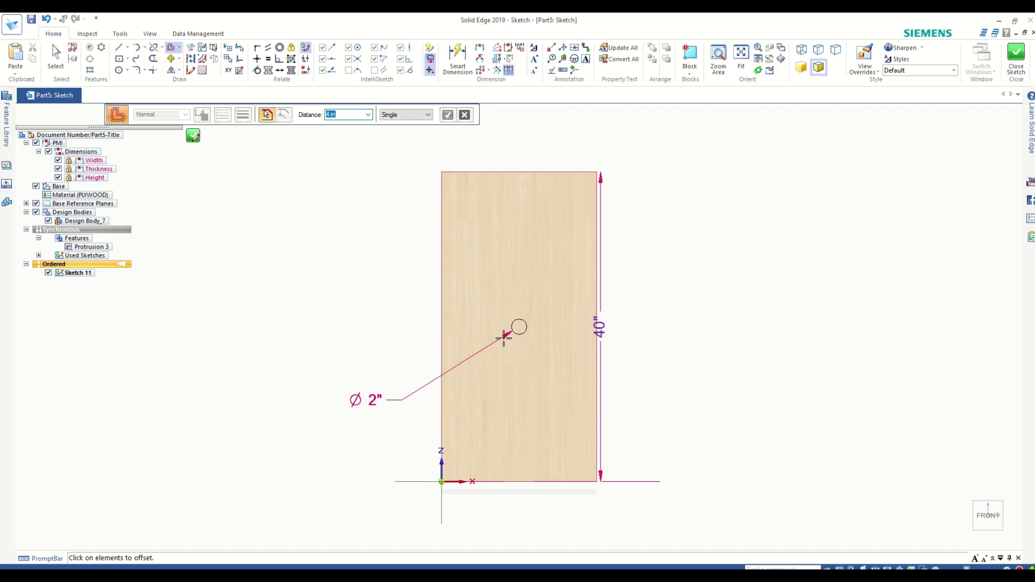
pyautogui.click(519, 334)
pyautogui.rightClick(525, 377)
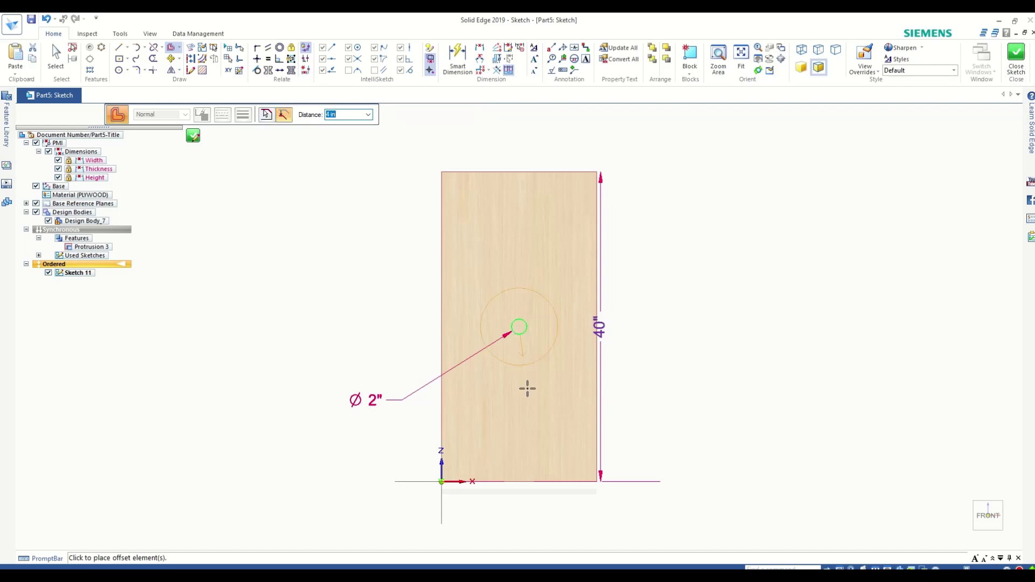
pyautogui.click(527, 388)
pyautogui.press('Escape')
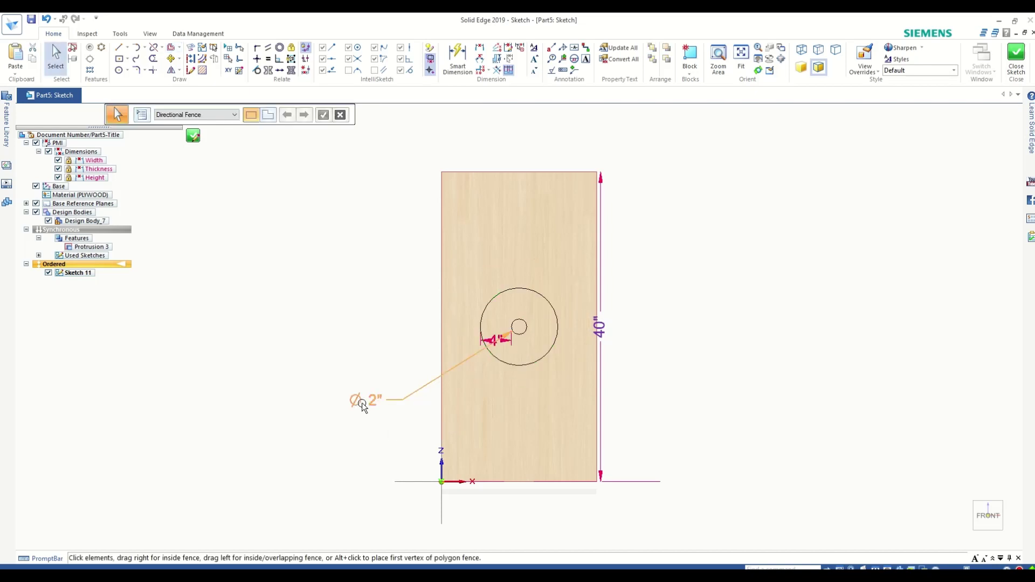
pyautogui.click(362, 404)
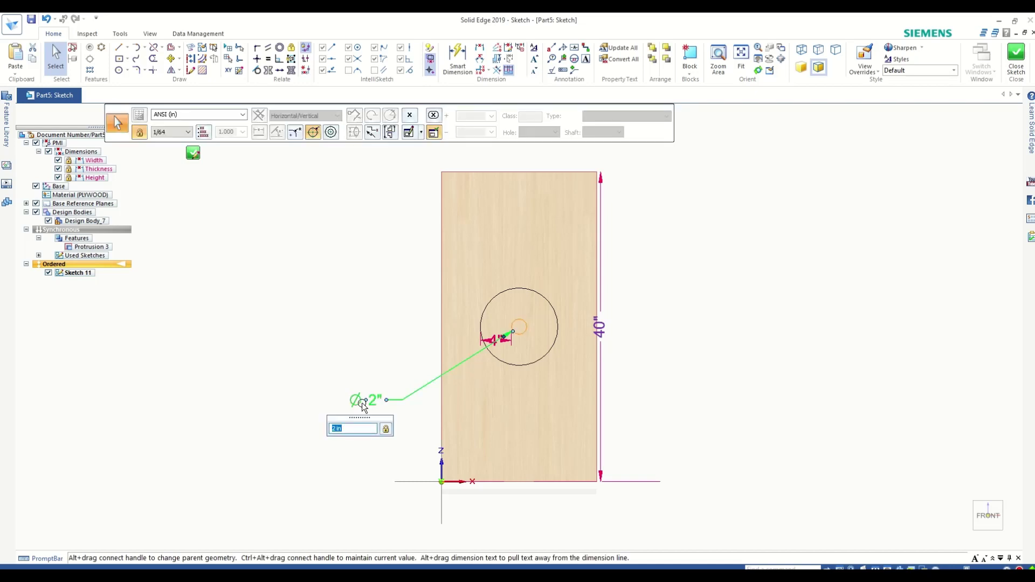
pyautogui.press('Escape')
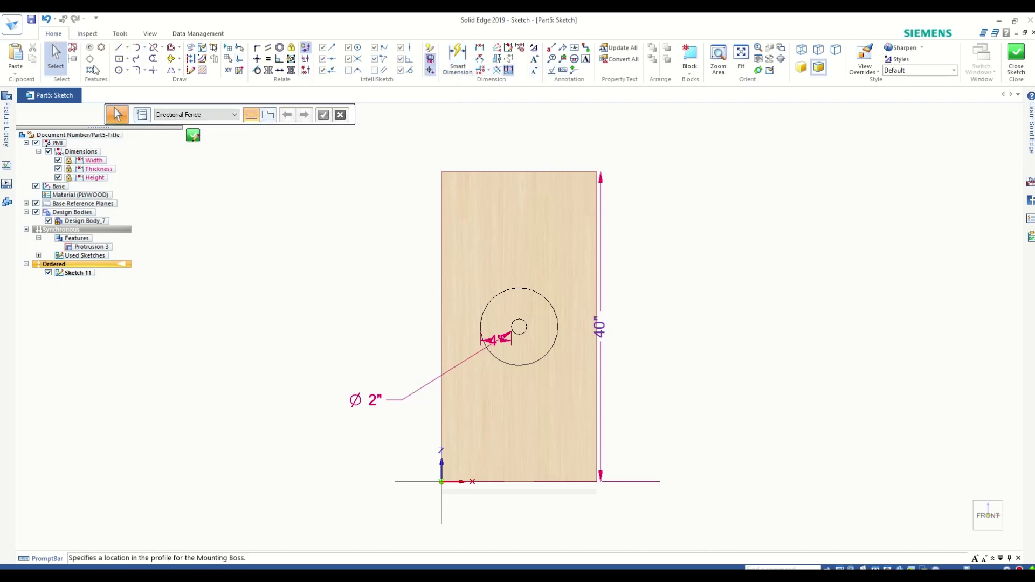
# Close the two-circle sketch, name it Protusion_1 and finish it.
pyautogui.click(193, 137)
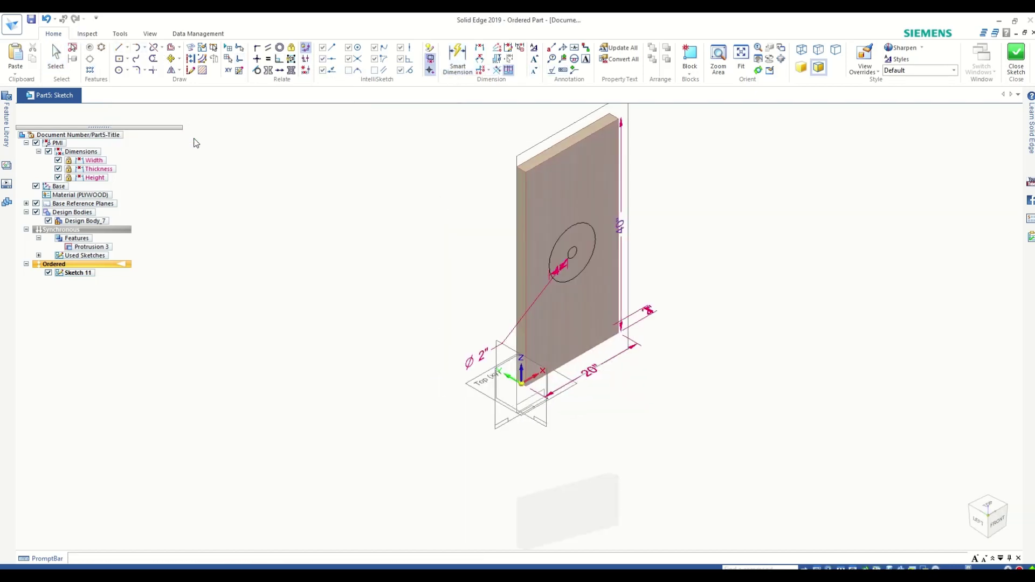
pyautogui.hotkey('ctrl', 'Return')
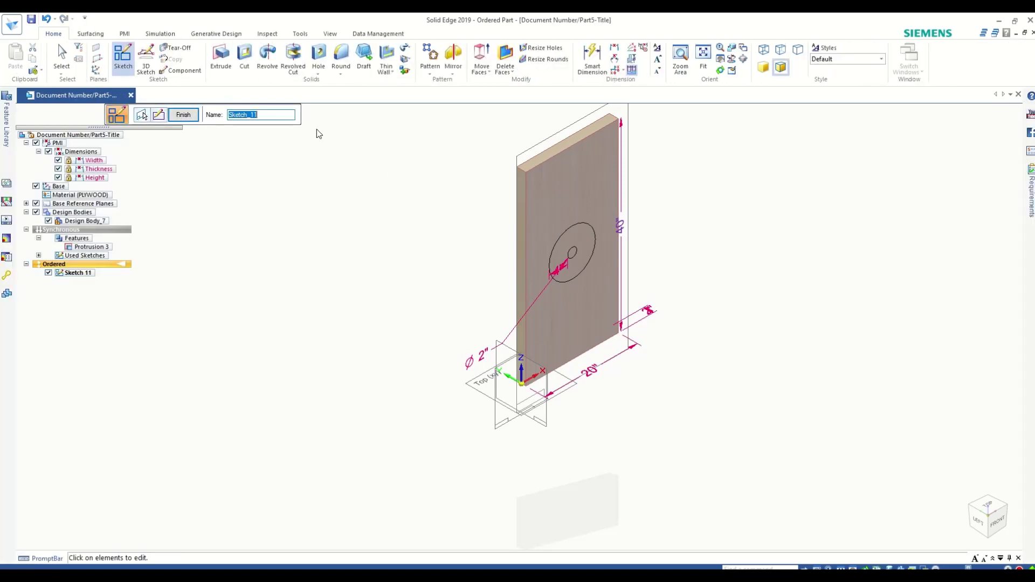
pyautogui.write('Protusion_1')
pyautogui.press('Return')
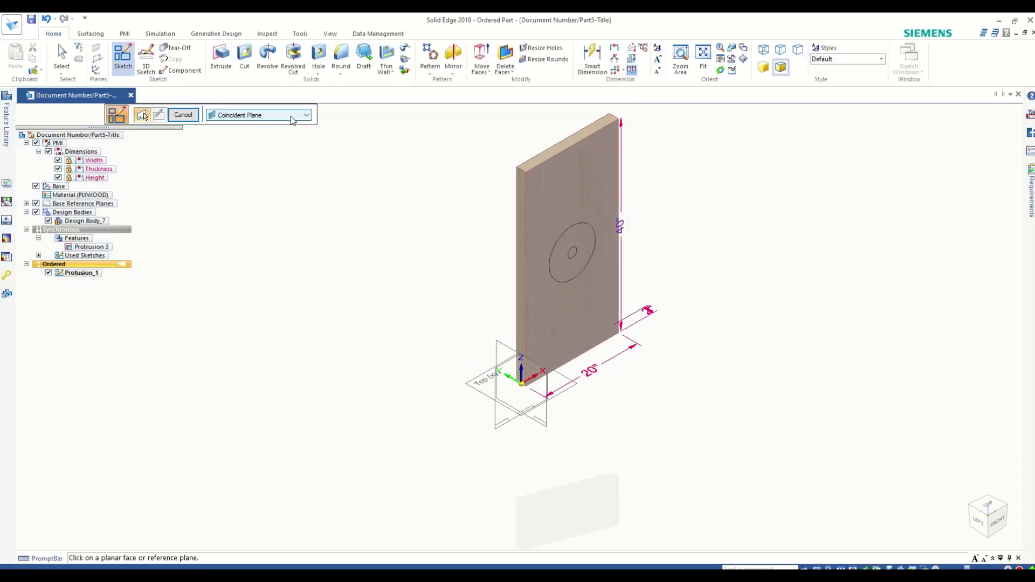
# Start an Extrude of the concentric-circle profile and set its first direction, outward from the panel's front, to 10 in.
pyautogui.click(221, 54)
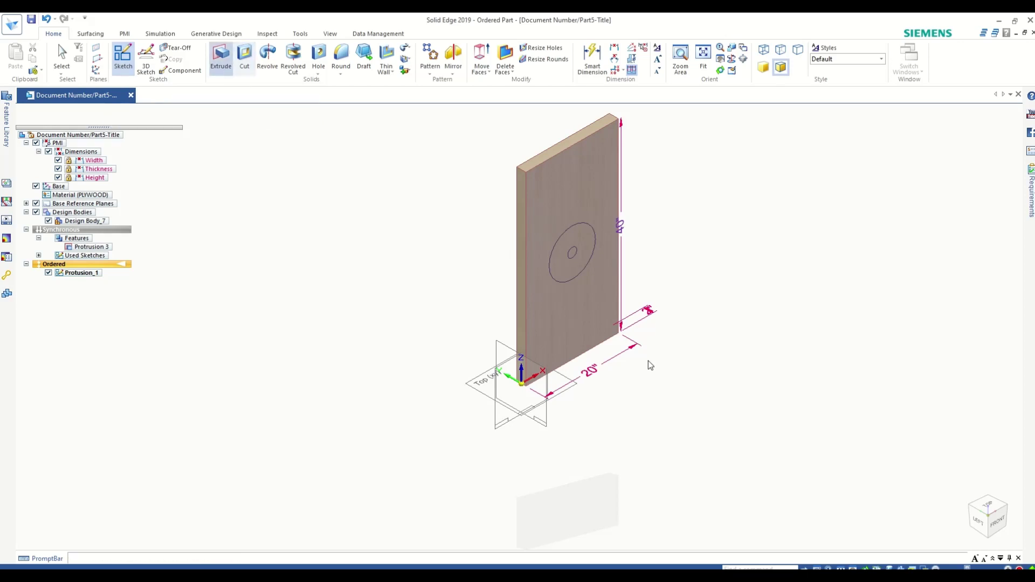
pyautogui.click(569, 284)
pyautogui.rightClick(616, 357)
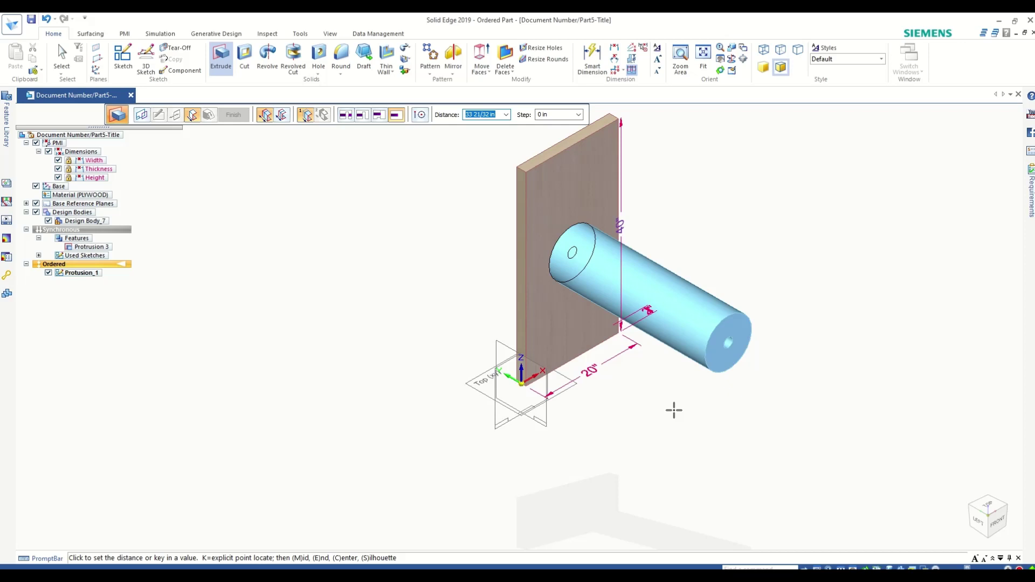
pyautogui.write('10')
pyautogui.press('Tab')
pyautogui.click(676, 415)
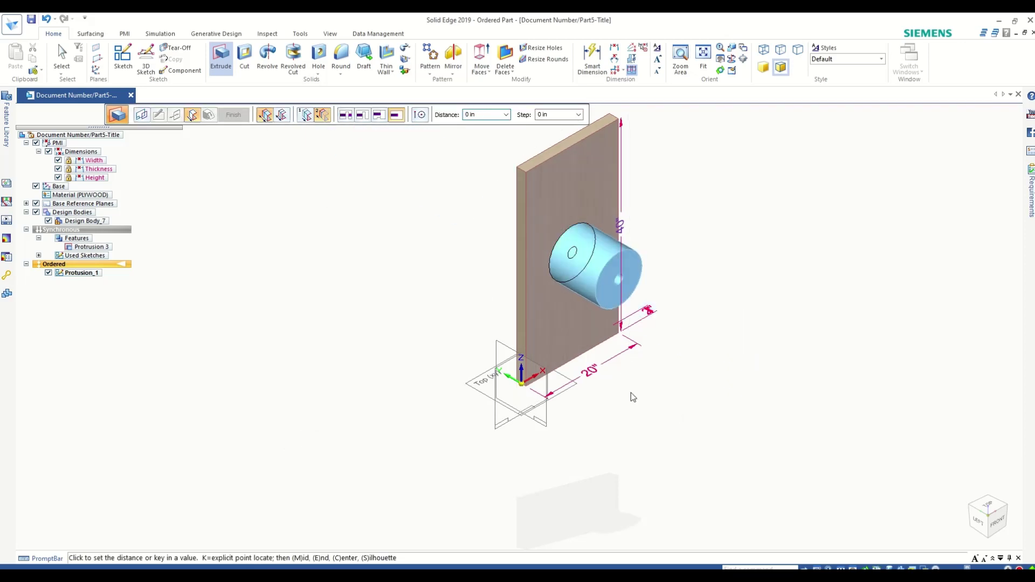
# Try the symmetric extent on the extrusion, switch back to non-symmetric and set the first direction to 10 in.
pyautogui.click(318, 115)
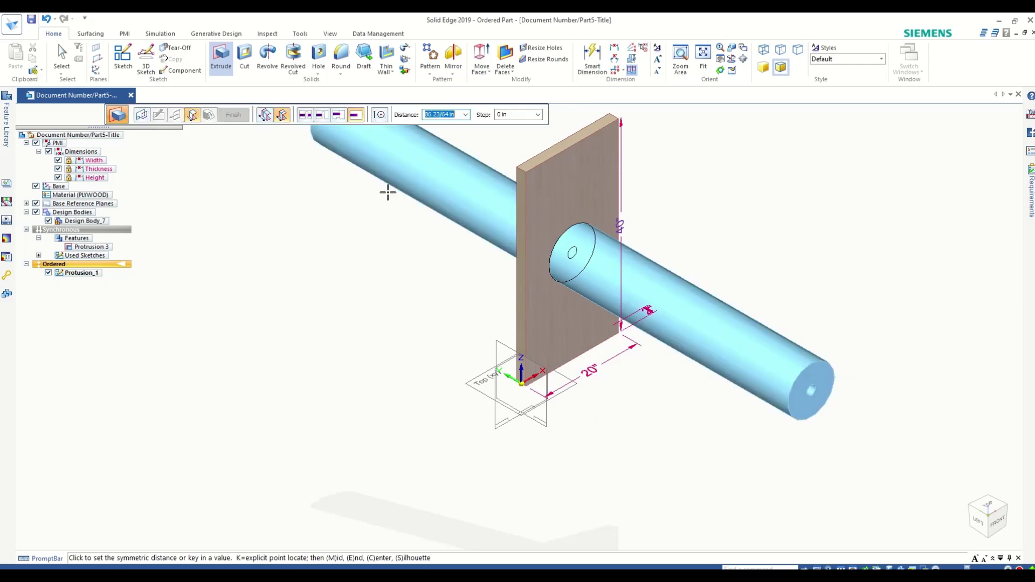
pyautogui.click(264, 115)
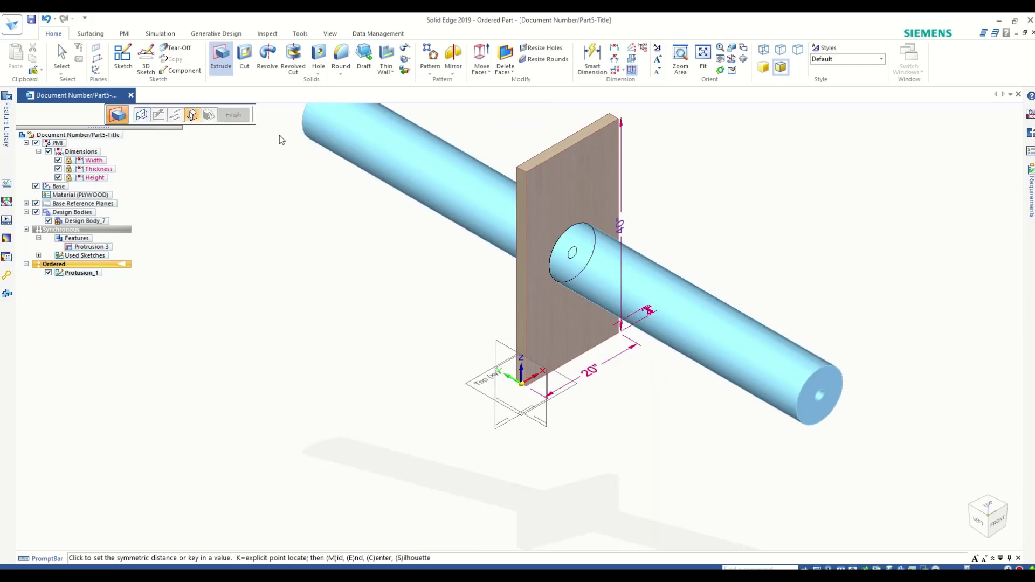
pyautogui.write('10')
pyautogui.press('Tab')
pyautogui.click(694, 439)
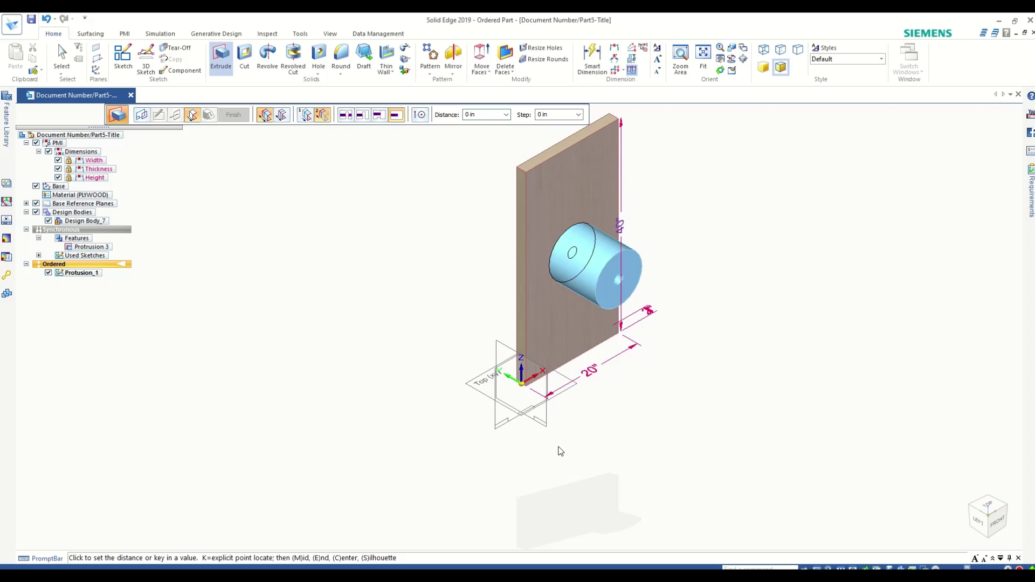
# Redefine the extrusion's extents to about 35 in in front of the panel and 10 in behind it, and finish the Extrude.
pyautogui.click(390, 319)
pyautogui.click(573, 321)
pyautogui.click(303, 122)
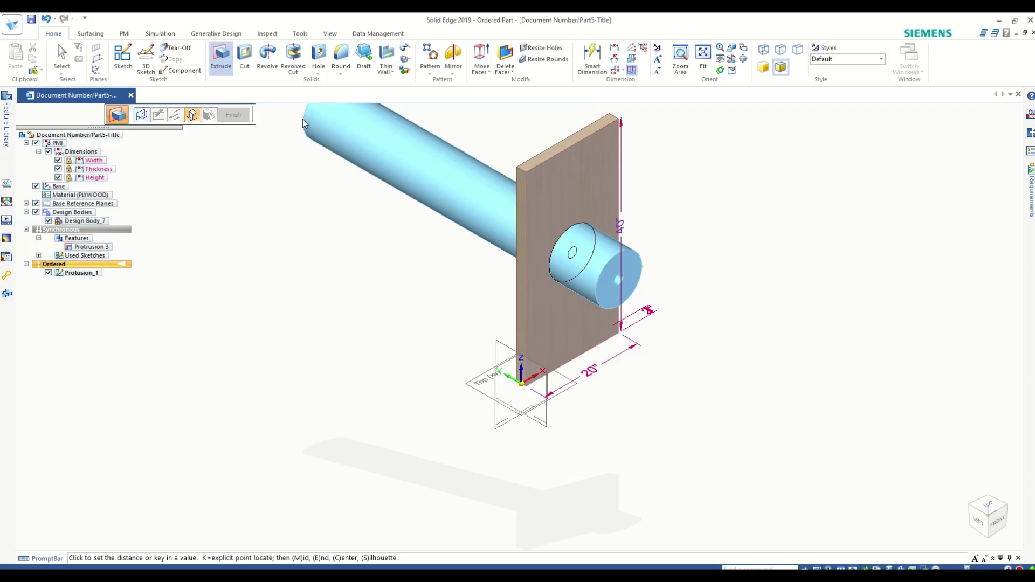
pyautogui.click(684, 408)
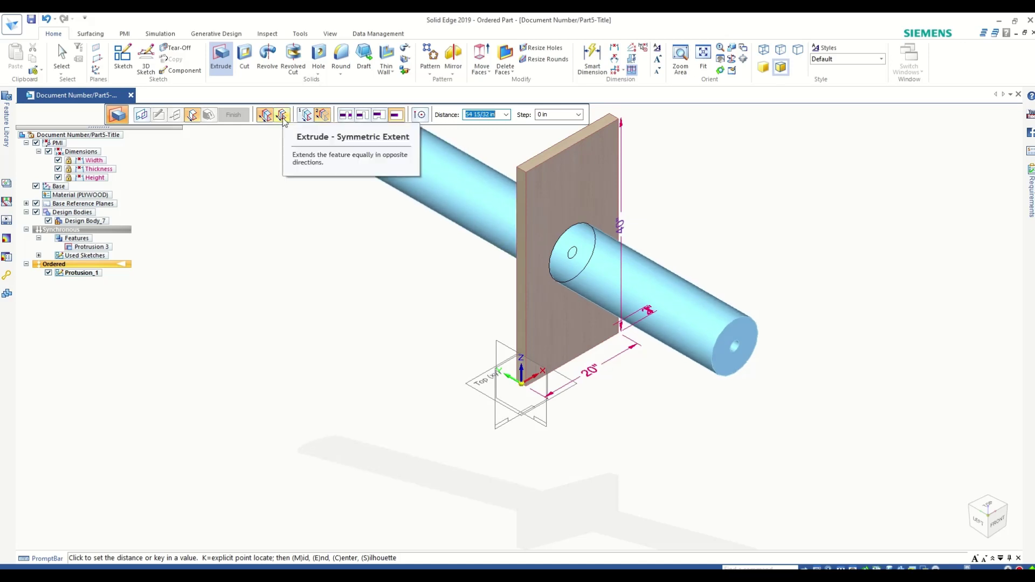
pyautogui.write('10')
pyautogui.press('Tab')
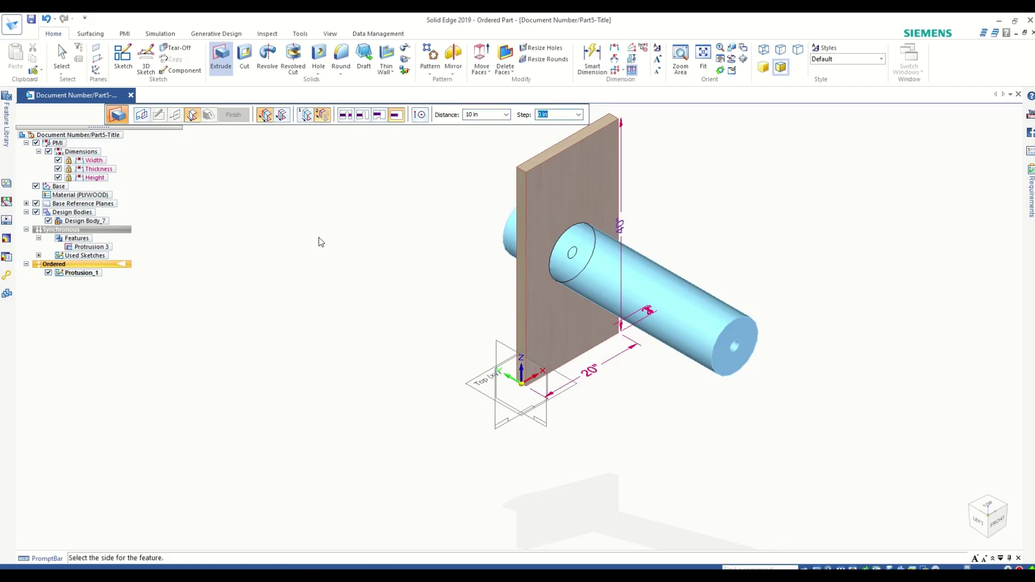
pyautogui.click(321, 242)
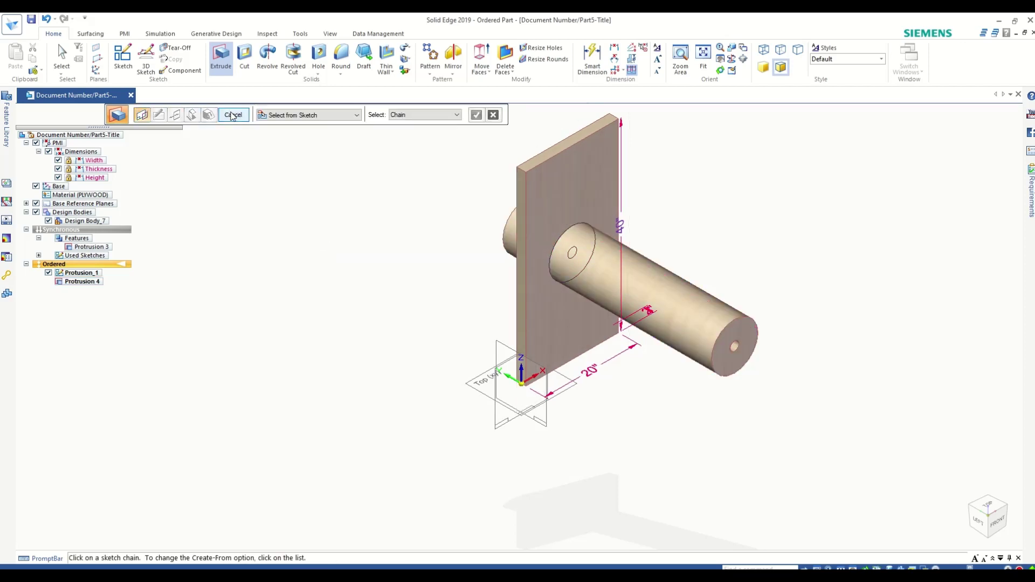
pyautogui.click(232, 116)
# Examine the cylindrical protrusion's extent and sketch dimensions with Dynamic Edit in the isometric view.
pyautogui.moveTo(329, 272); pyautogui.dragTo(367, 264, button='middle')
pyautogui.hotkey('ctrl', 'i')
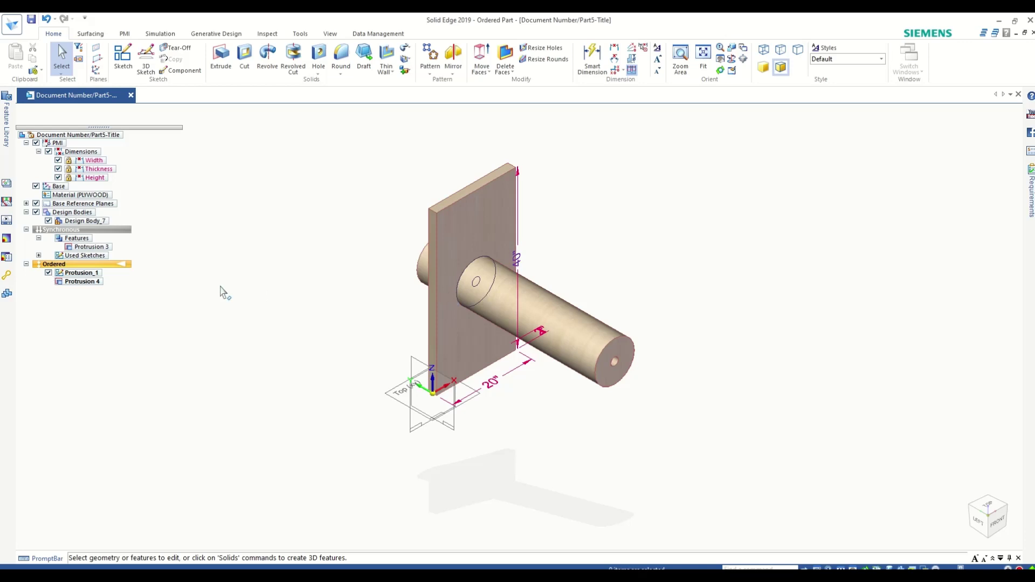
pyautogui.click(80, 282)
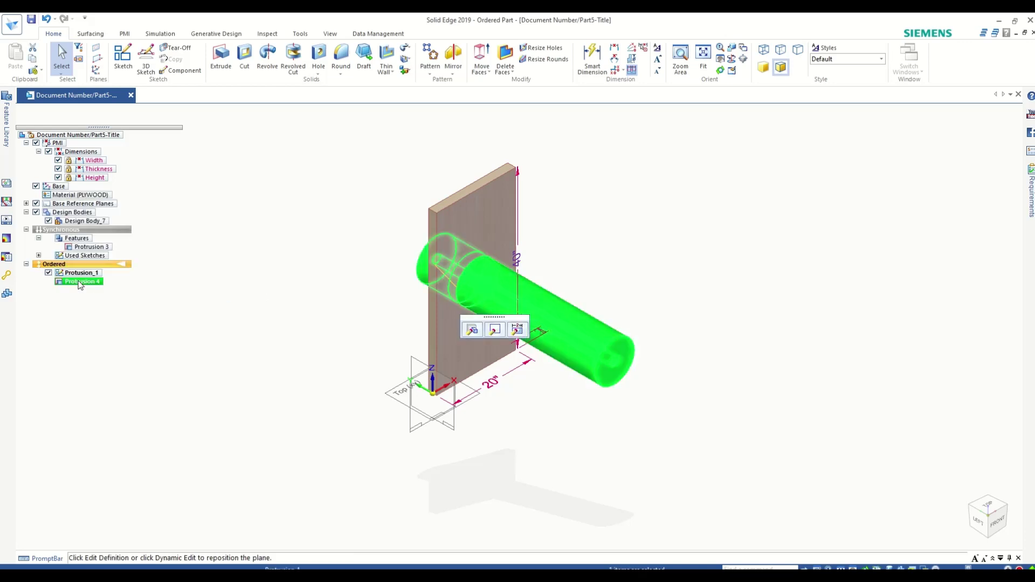
pyautogui.click(485, 353)
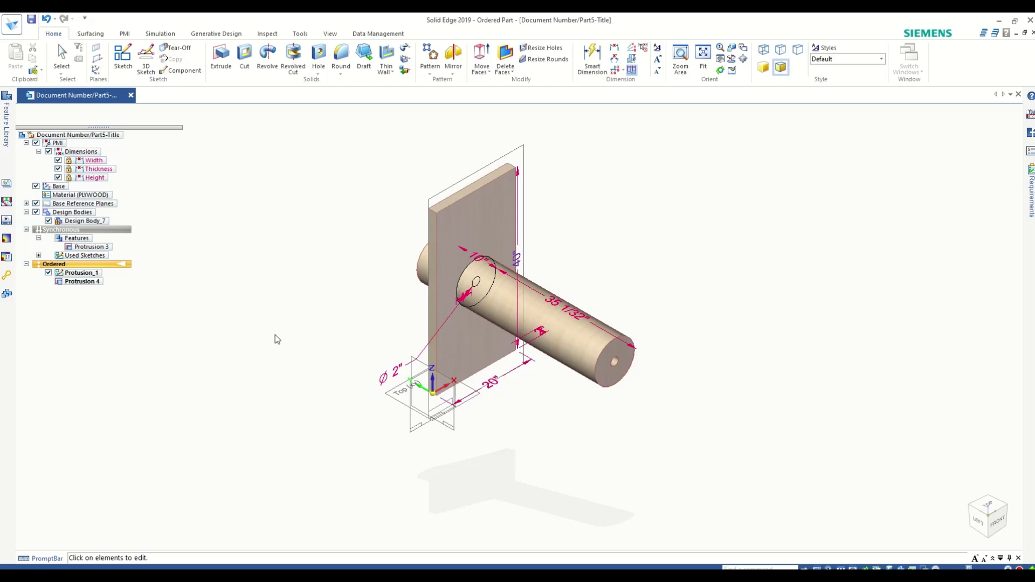
pyautogui.press('Escape')
pyautogui.press('Escape')
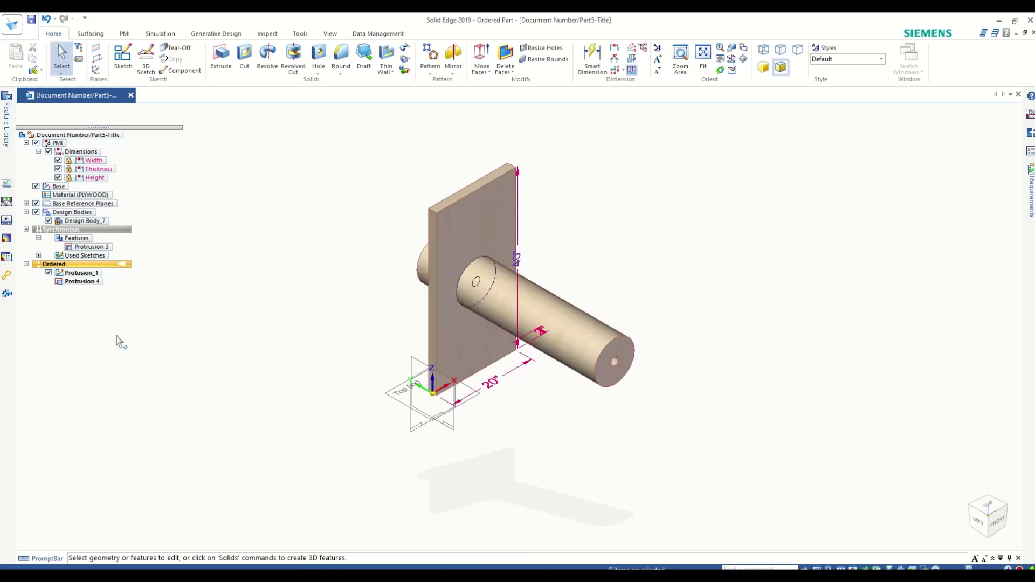
# Add a suppression variable to the ordered cylindrical protrusion (Protrusion 4).
pyautogui.click(85, 283)
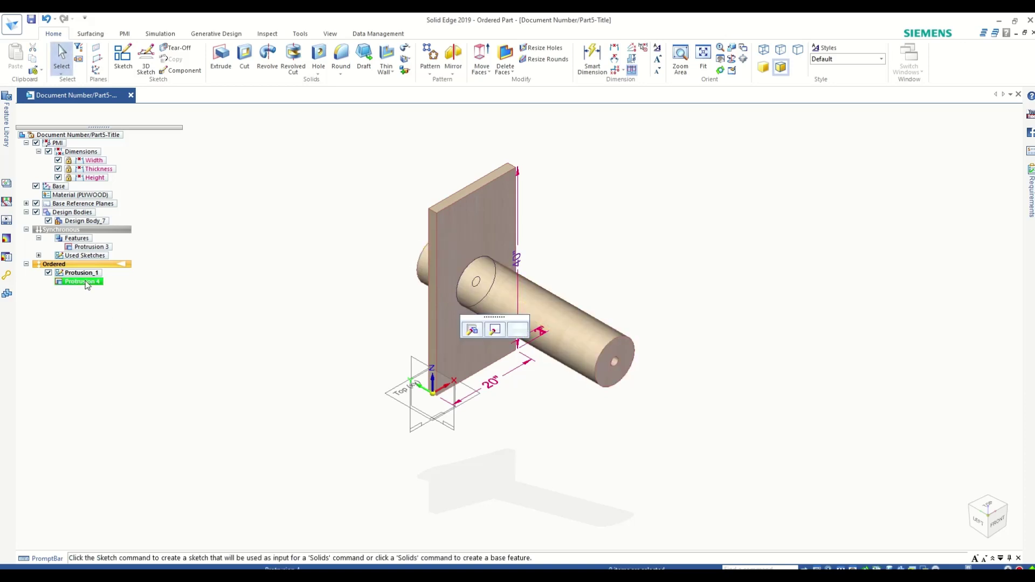
pyautogui.rightClick(86, 282)
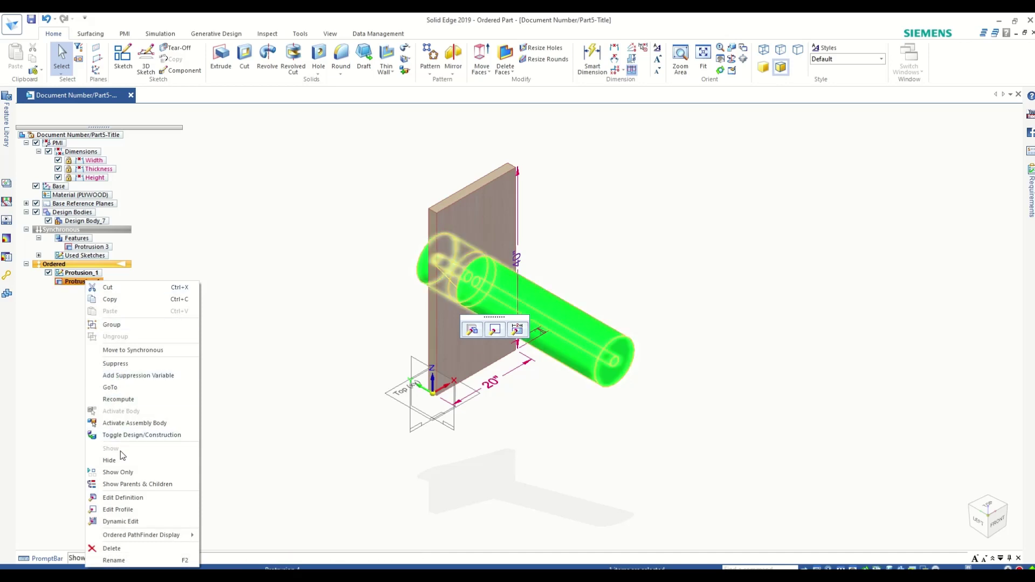
pyautogui.click(137, 379)
pyautogui.click(228, 339)
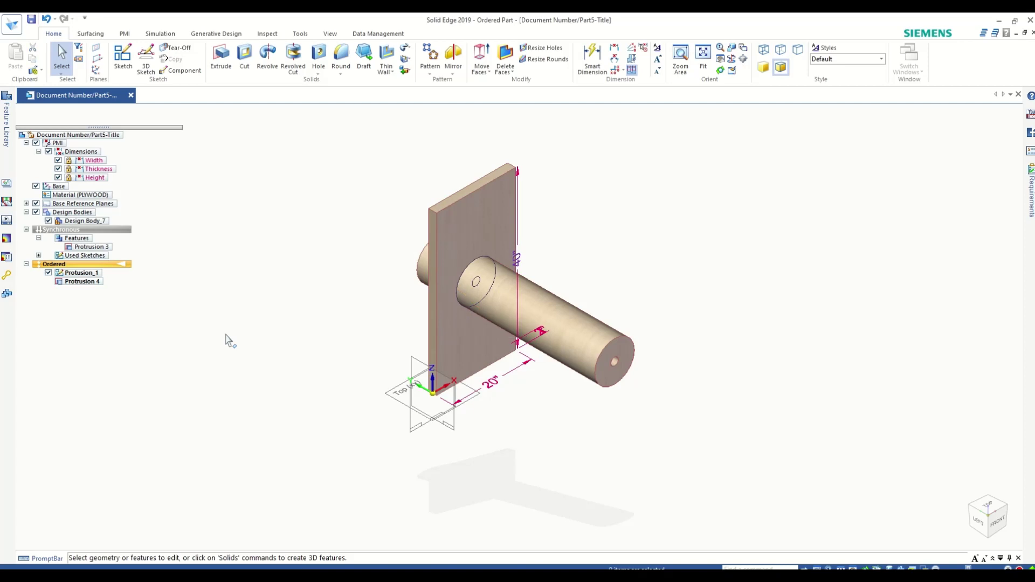
# Open the Variable Table beside the model and expand the variables of Protrusion 4.
pyautogui.click(300, 34)
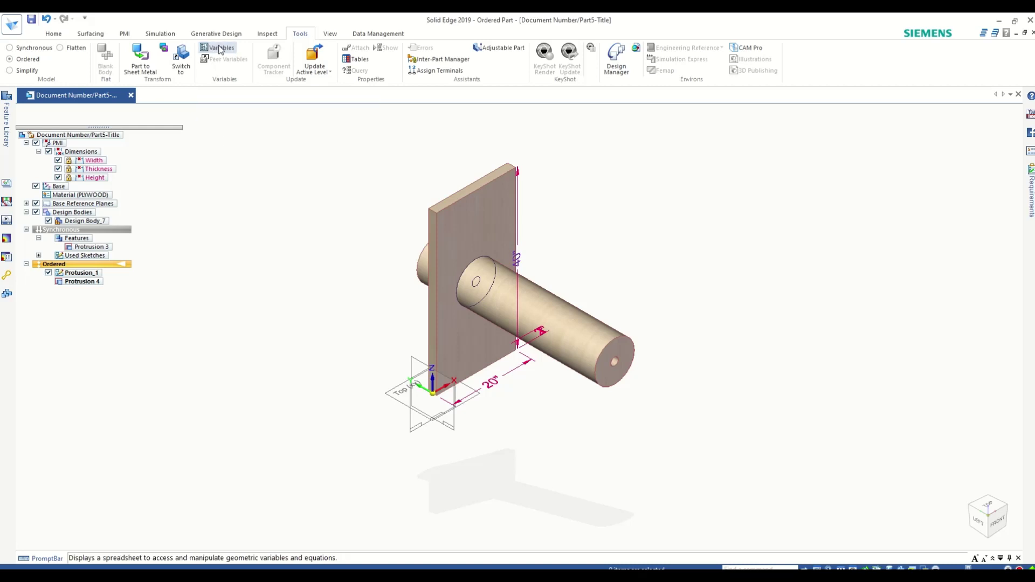
pyautogui.click(216, 48)
pyautogui.moveTo(268, 219); pyautogui.dragTo(819, 162)
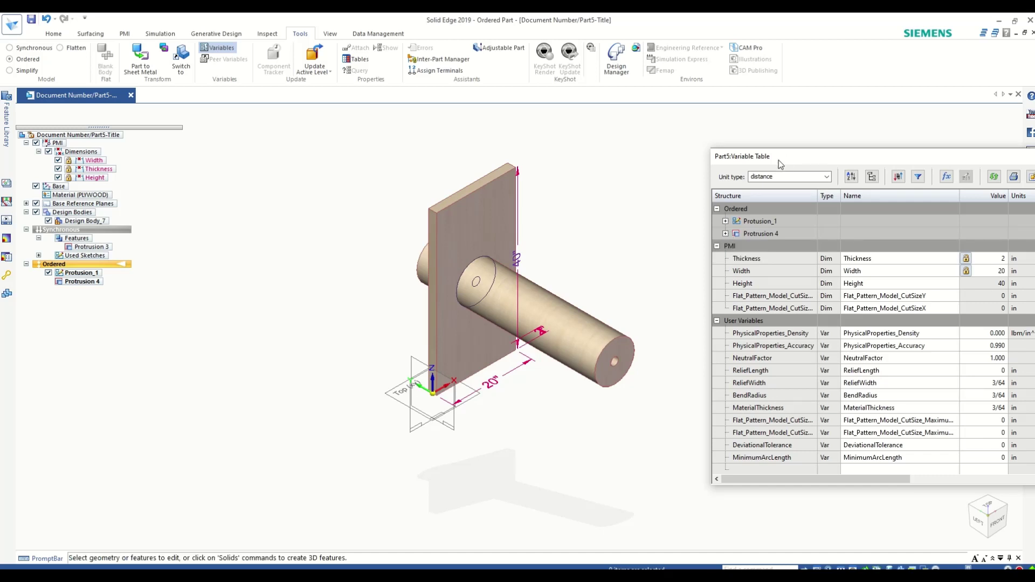
pyautogui.moveTo(778, 157); pyautogui.dragTo(726, 144)
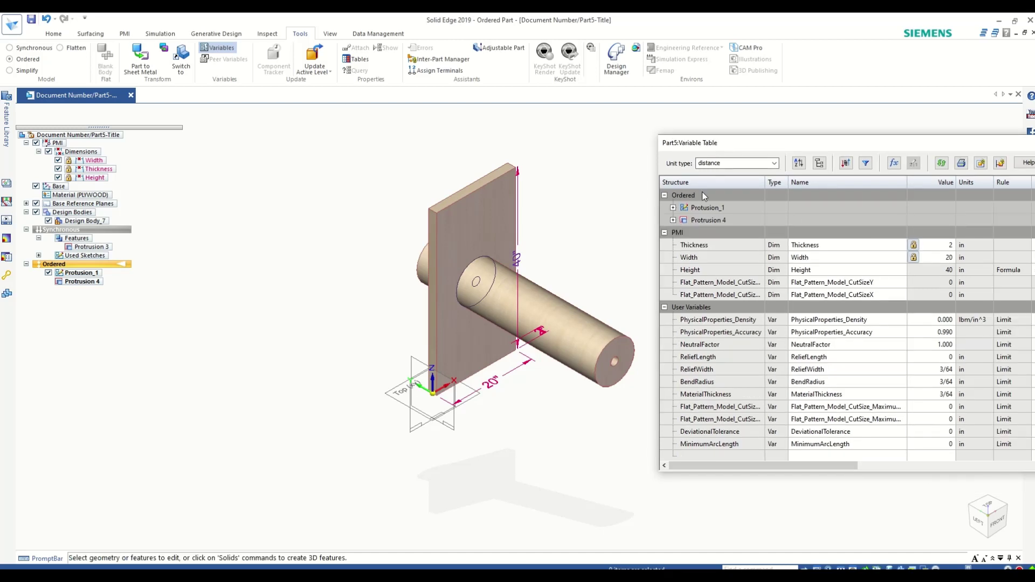
pyautogui.click(673, 220)
pyautogui.moveTo(767, 148); pyautogui.dragTo(119, 196)
pyautogui.scroll(-3, 604, 327)
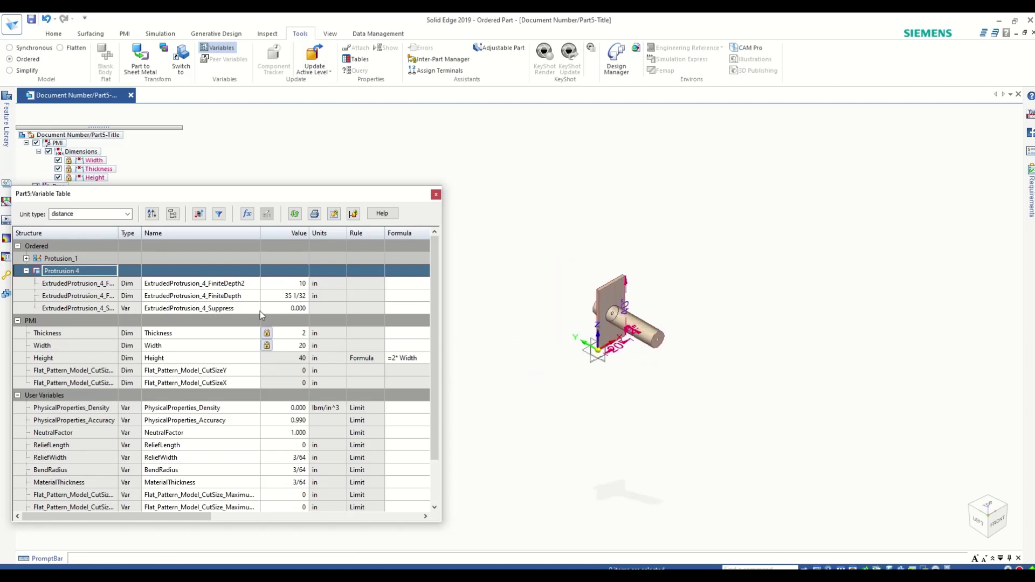
# Try out the protrusion's suppression variable by setting ExtrudedProtrusion_4_Suppress to 1 and back to 0.
pyautogui.click(300, 309)
pyautogui.write('1')
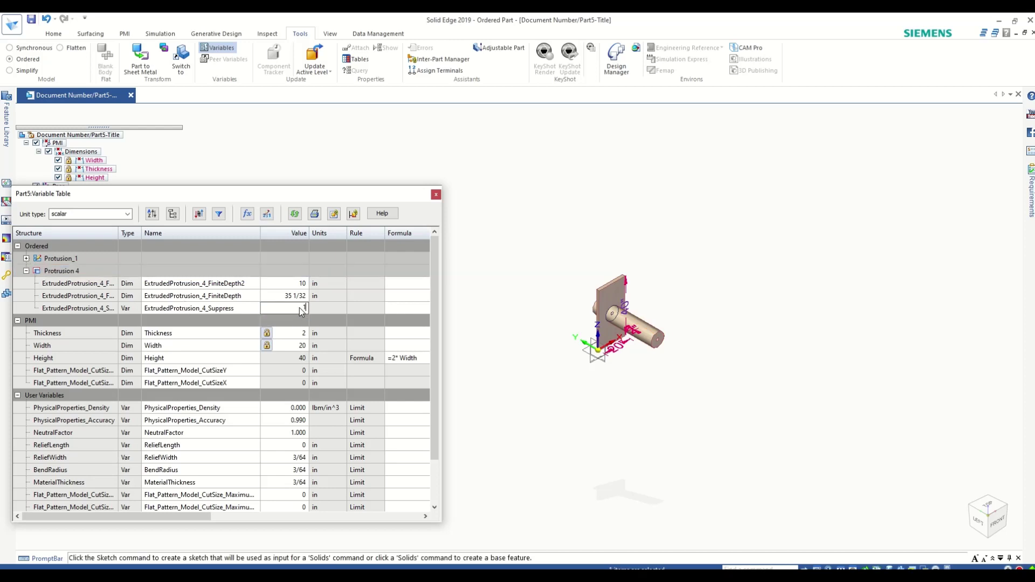
pyautogui.press('Return')
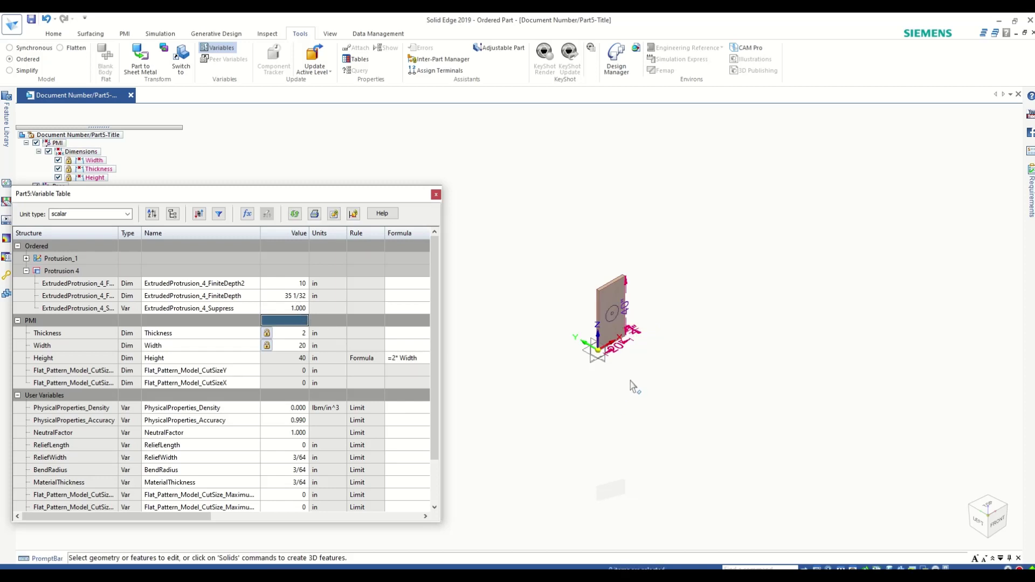
pyautogui.scroll(2, 583, 303)
pyautogui.click(291, 310)
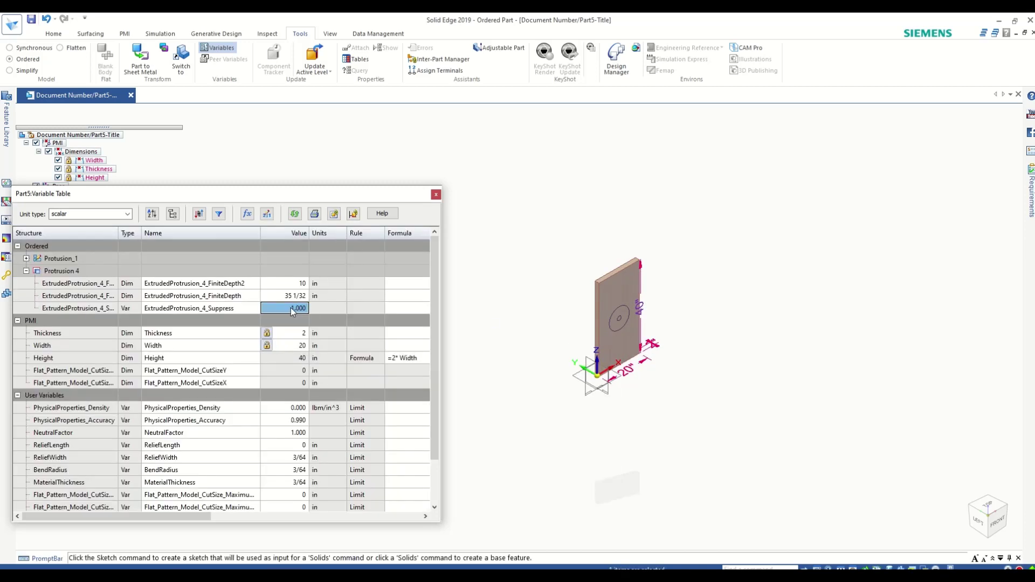
pyautogui.write('0')
pyautogui.press('Return')
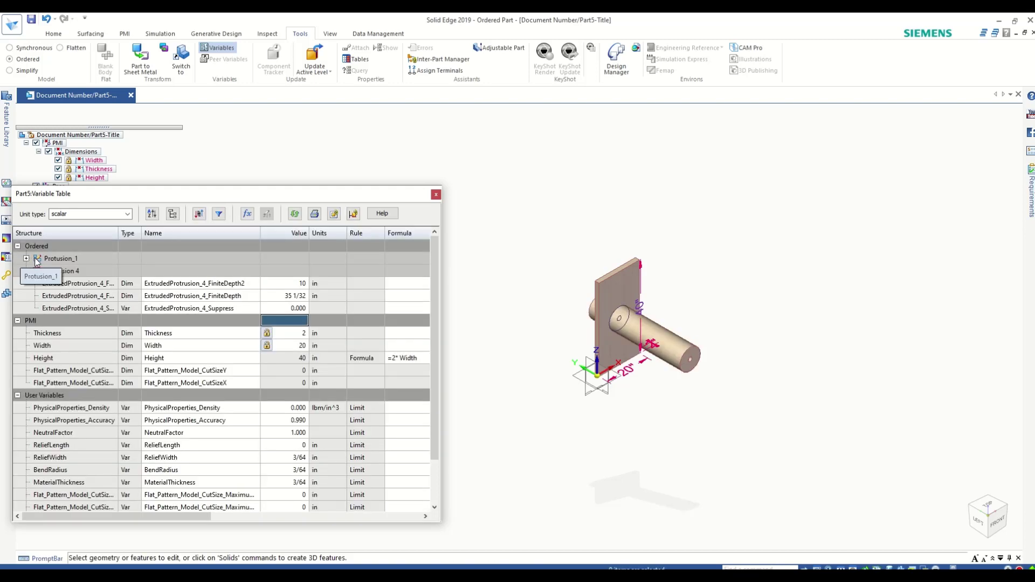
# Expand the Protusion_1 sketch variables and drive the inner circle's dimension V1824 with the formula =1/3*V1819.
pyautogui.click(27, 258)
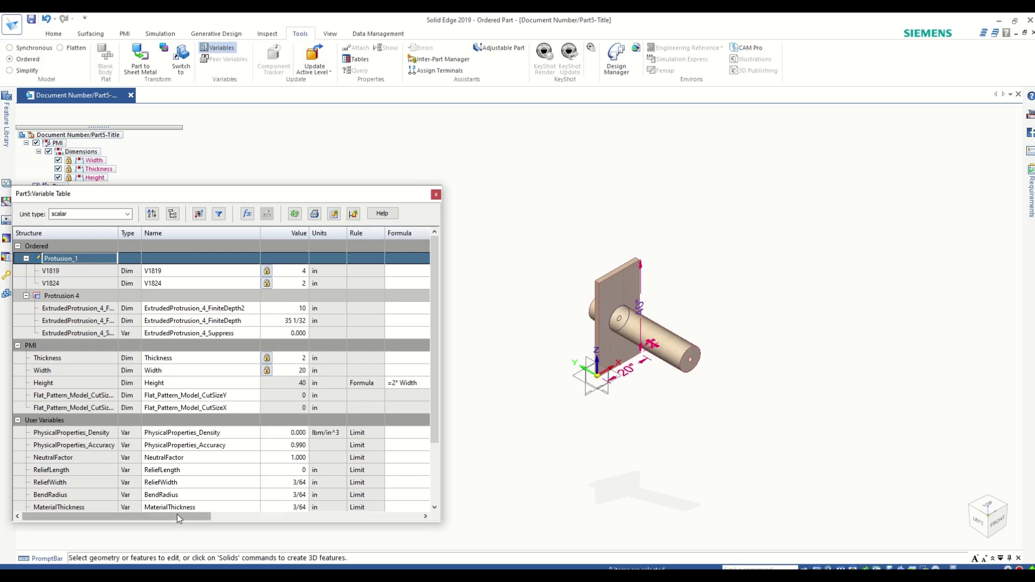
pyautogui.moveTo(177, 513); pyautogui.dragTo(201, 514)
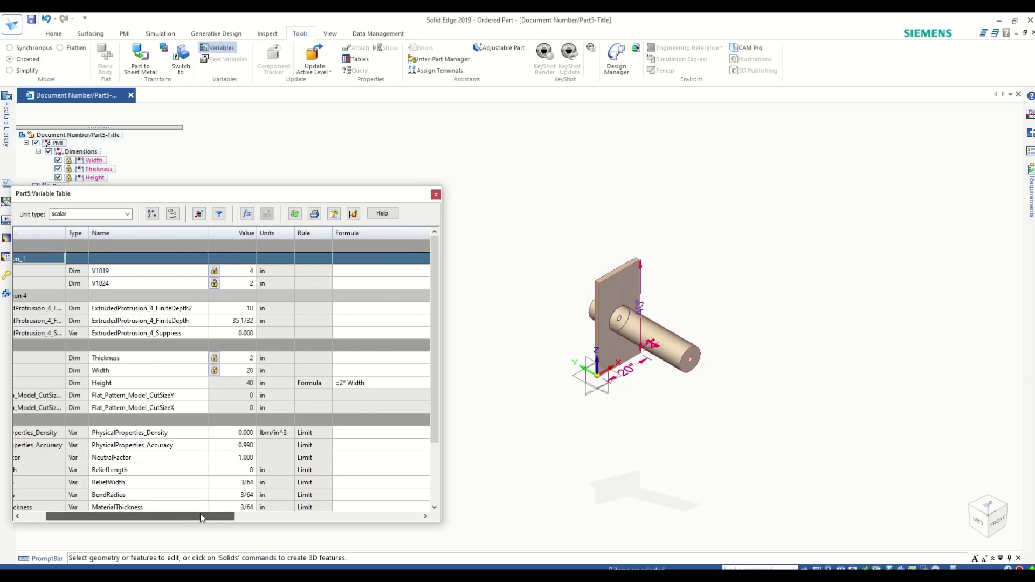
pyautogui.click(341, 283)
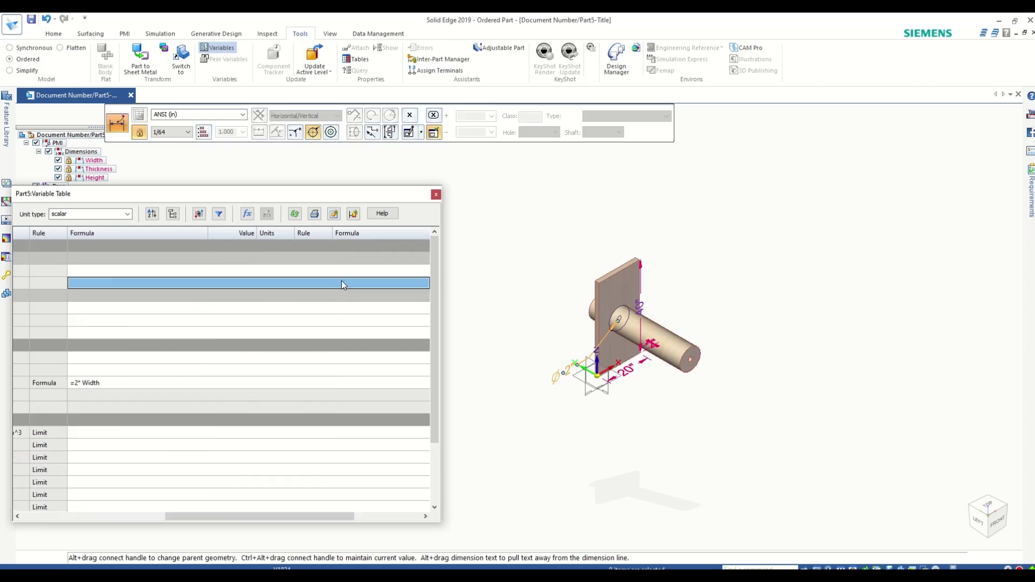
pyautogui.write('=')
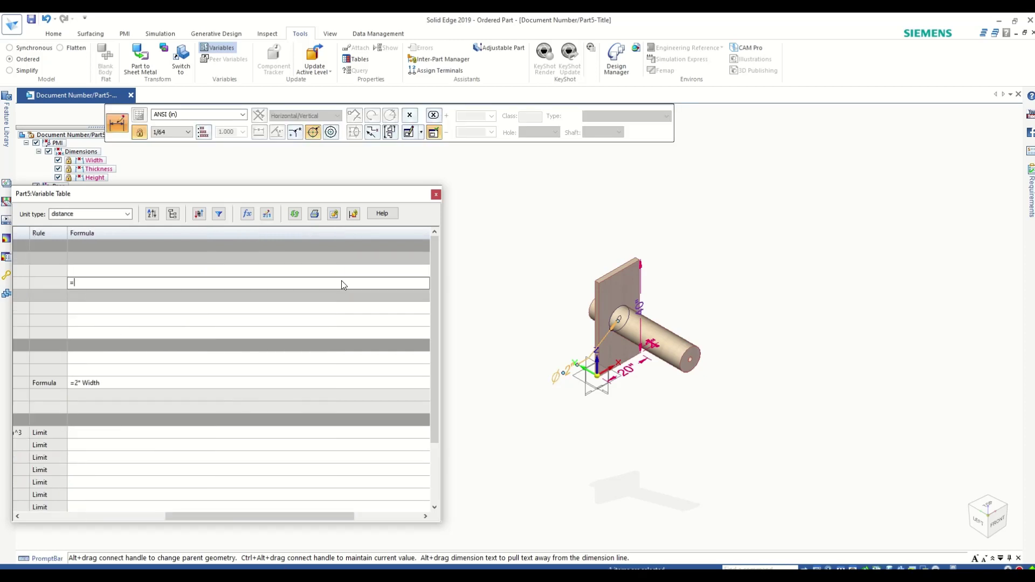
pyautogui.write('1/3*')
pyautogui.moveTo(307, 514); pyautogui.dragTo(260, 515)
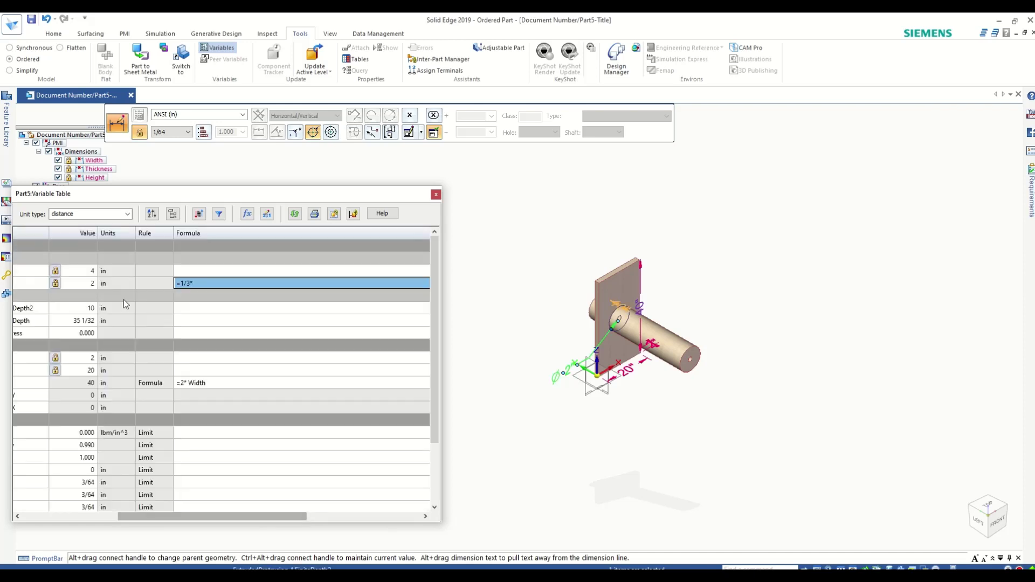
pyautogui.click(39, 271)
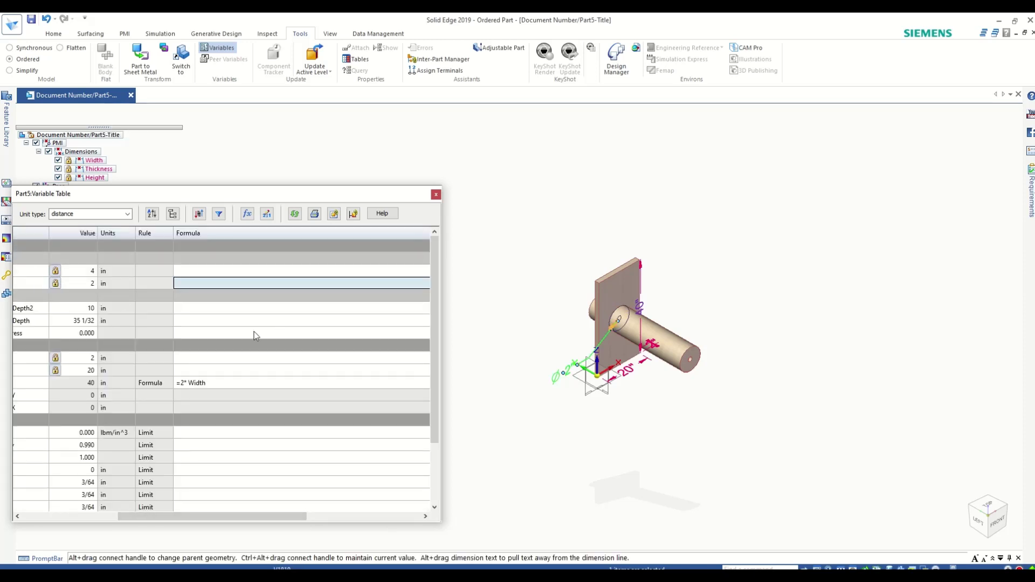
pyautogui.click(241, 300)
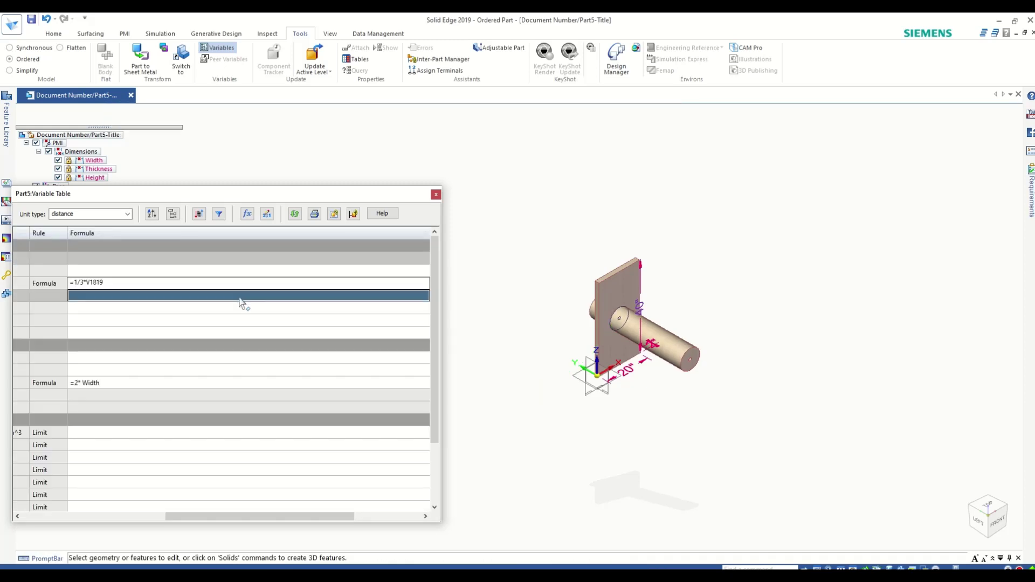
# Set the outer circle's sketch dimension V1819 to 6 in.
pyautogui.moveTo(332, 517); pyautogui.dragTo(210, 516)
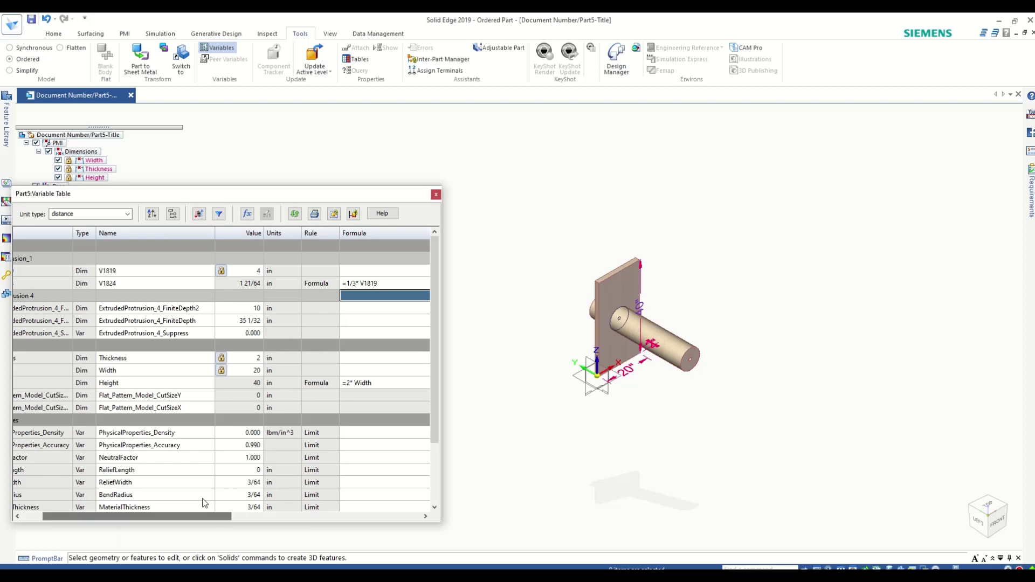
pyautogui.click(252, 271)
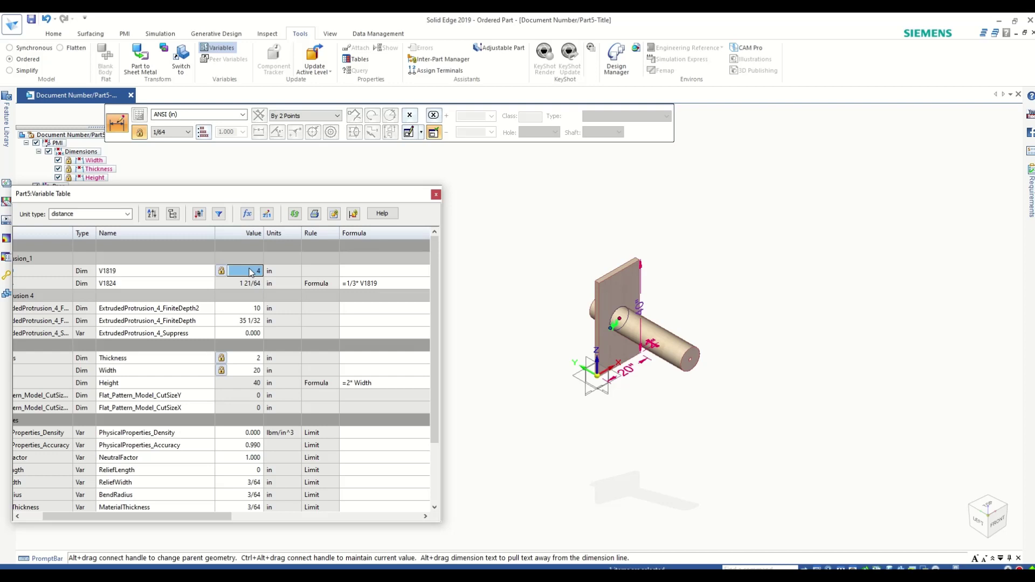
pyautogui.write('6')
pyautogui.press('Return')
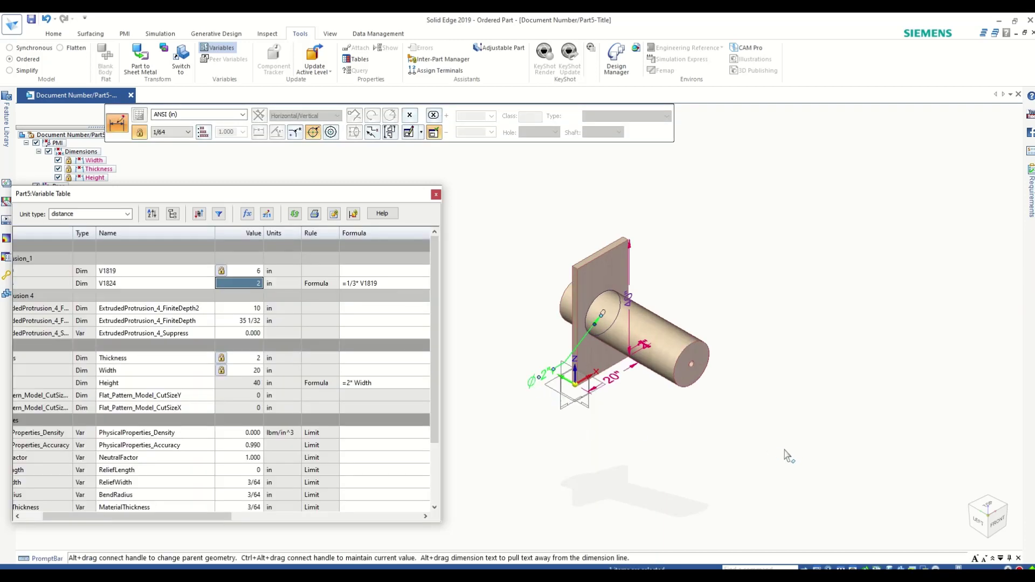
# Drive the ExtrudedProtrusion_4_Suppress variable with the conditional formula =if(V1819>6,1,0).
pyautogui.click(255, 334)
pyautogui.click(386, 335)
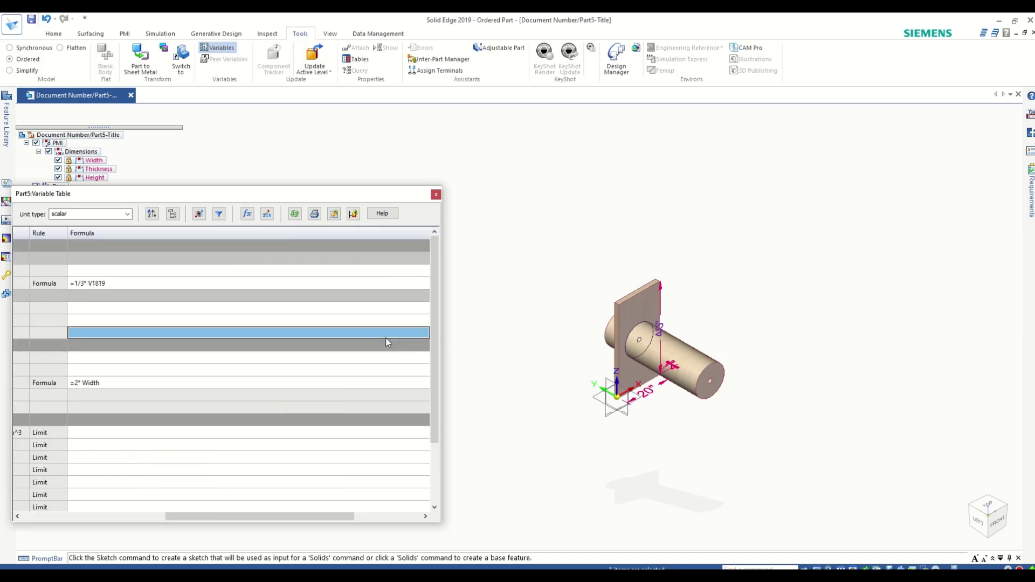
pyautogui.write('=')
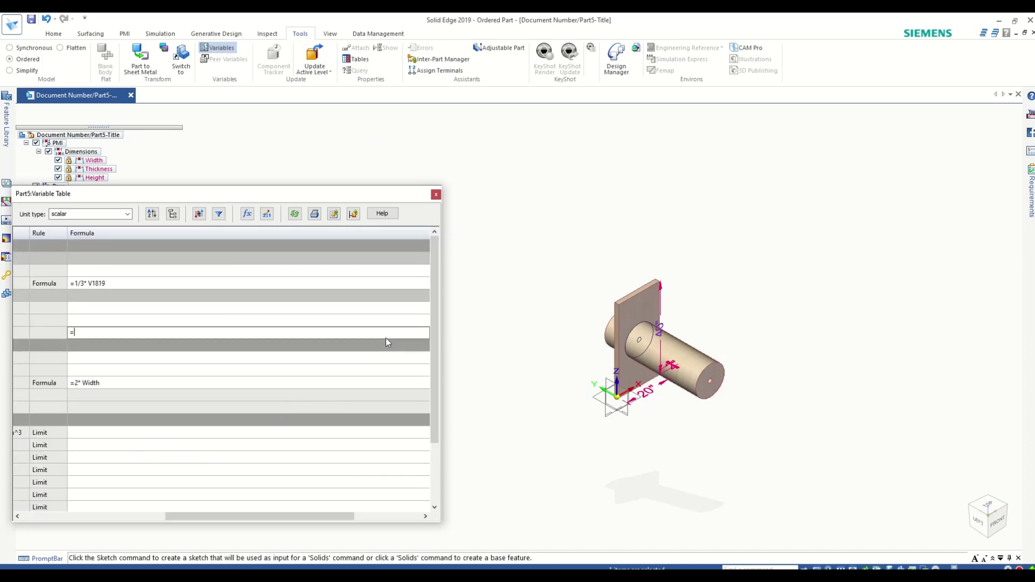
pyautogui.write('if(')
pyautogui.moveTo(180, 516); pyautogui.dragTo(126, 516)
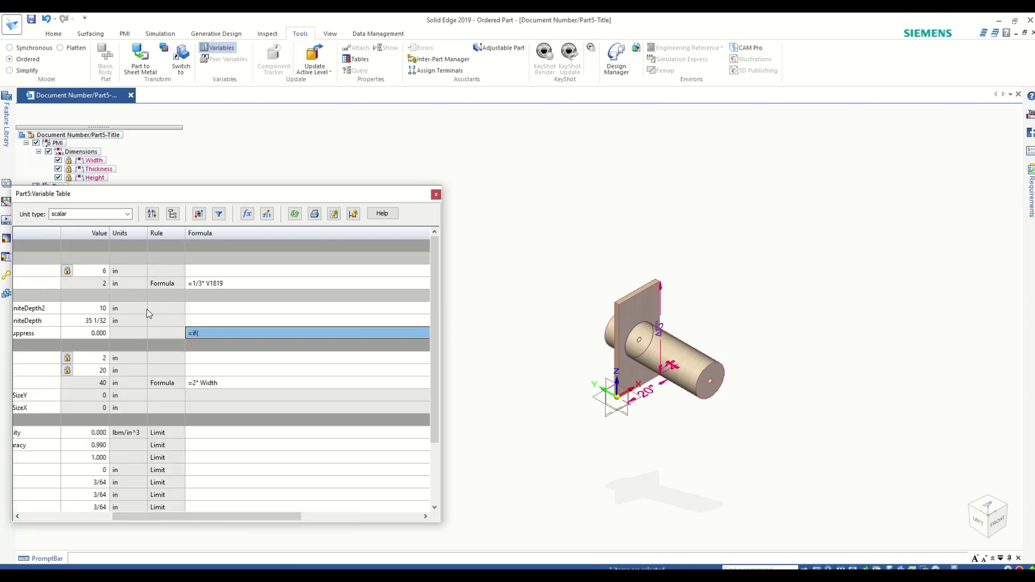
pyautogui.click(36, 270)
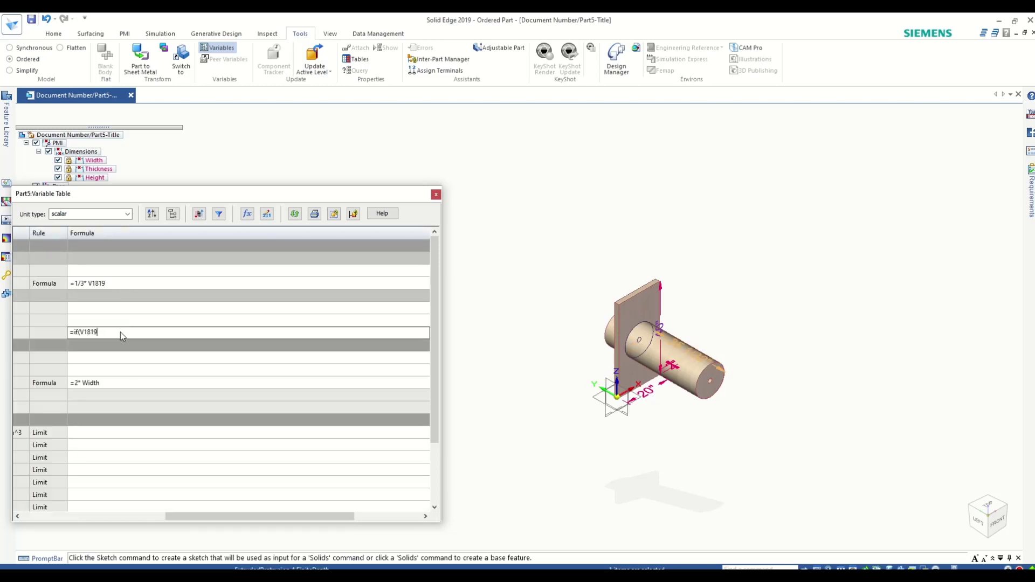
pyautogui.write('>6,1,0)')
pyautogui.press('Return')
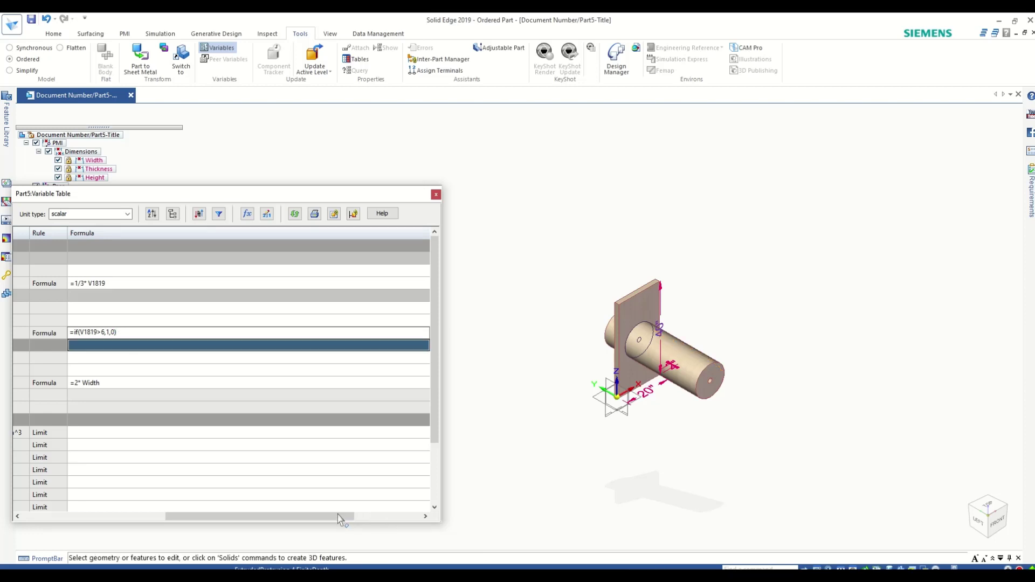
# Set the outer circle's dimension V1819 to 7 in to trigger the suppression rule, and close the Variable Table.
pyautogui.moveTo(330, 517); pyautogui.dragTo(253, 517)
pyautogui.click(145, 270)
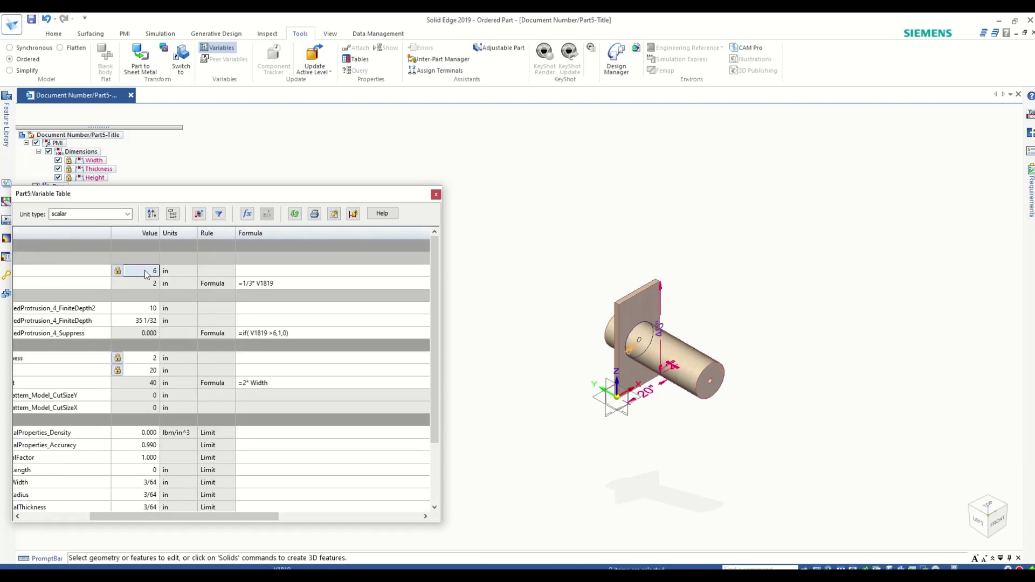
pyautogui.write('7')
pyautogui.press('Return')
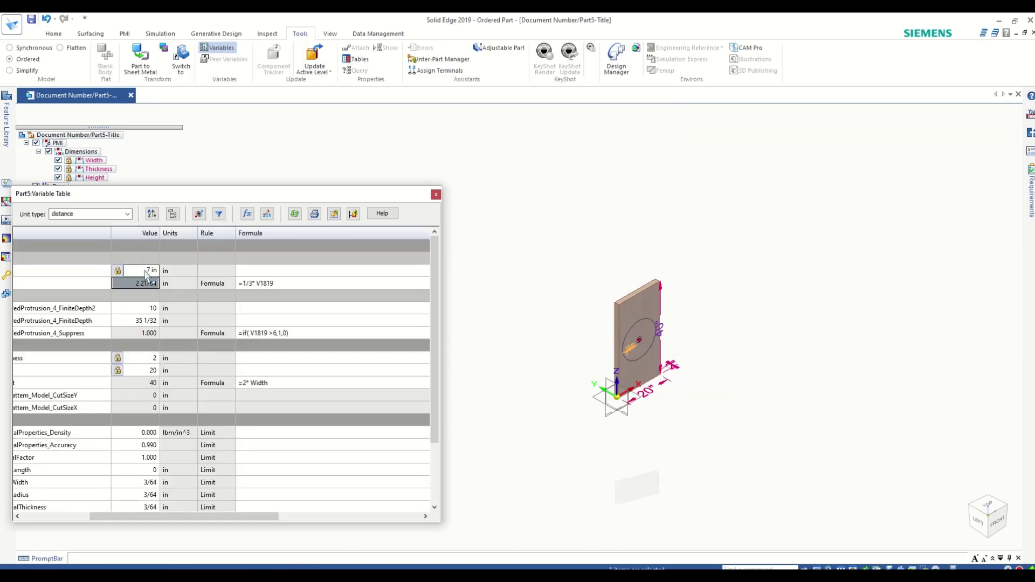
pyautogui.click(435, 194)
pyautogui.scroll(3, 695, 365)
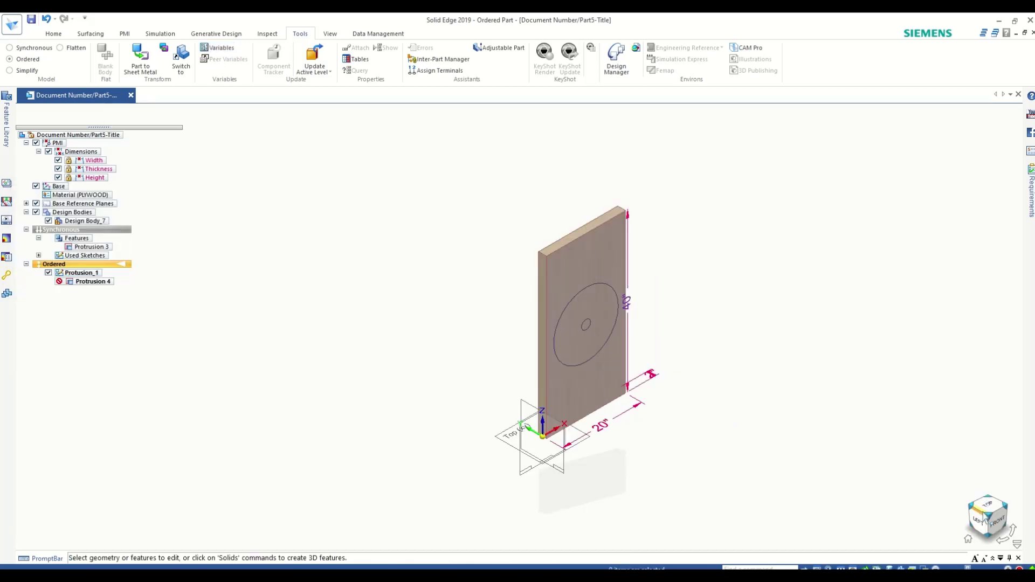
# Reopen the Variable Table and arrange it so that the panel stays in view in the isometric orientation.
pyautogui.click(217, 49)
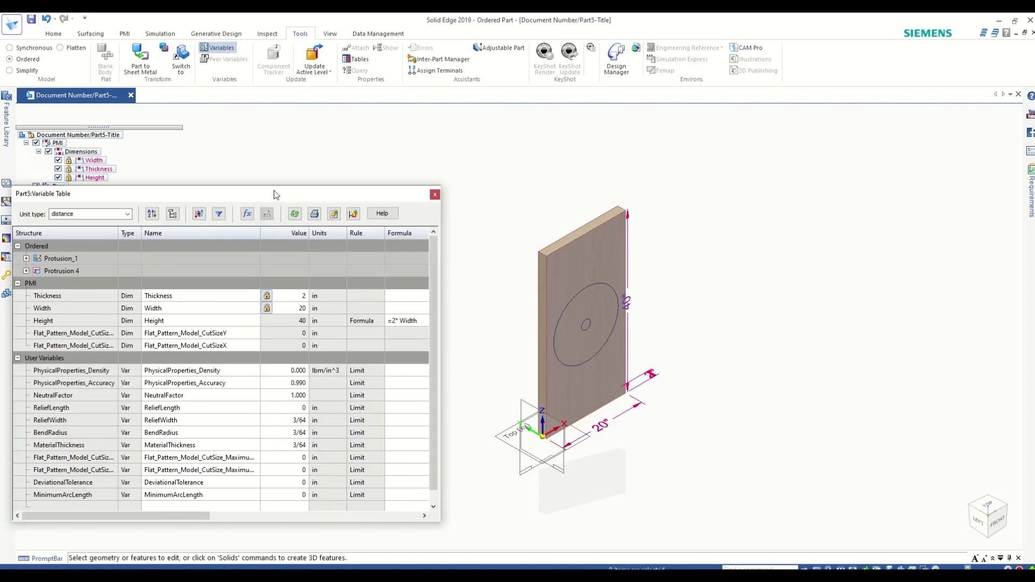
pyautogui.moveTo(274, 190); pyautogui.dragTo(411, 179)
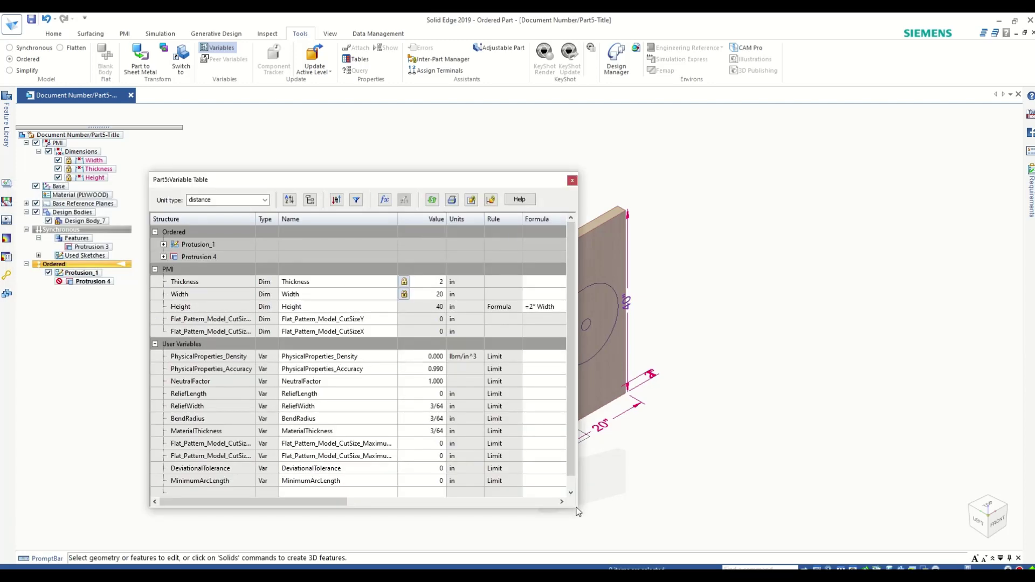
pyautogui.hotkey('ctrl', 'i')
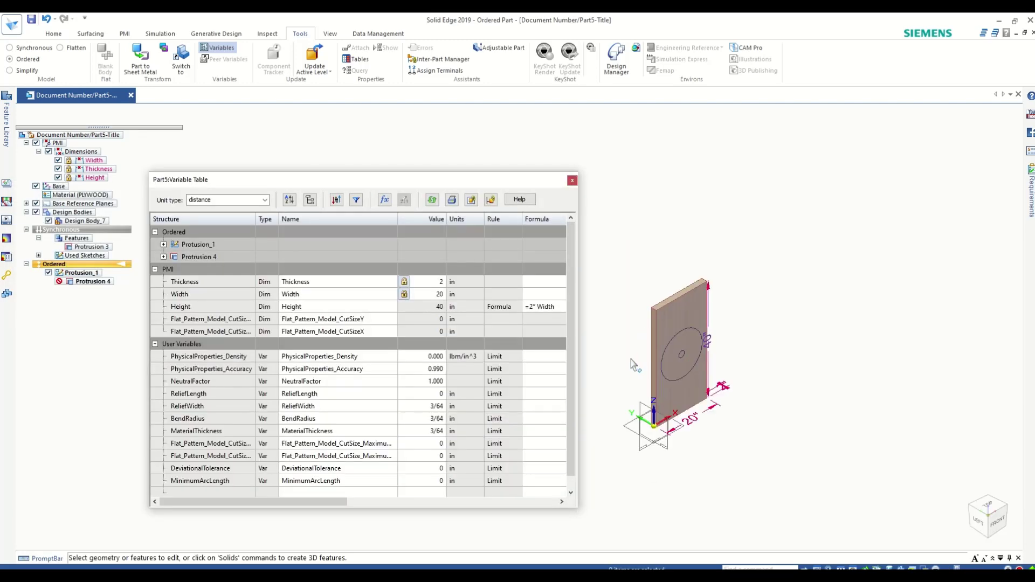